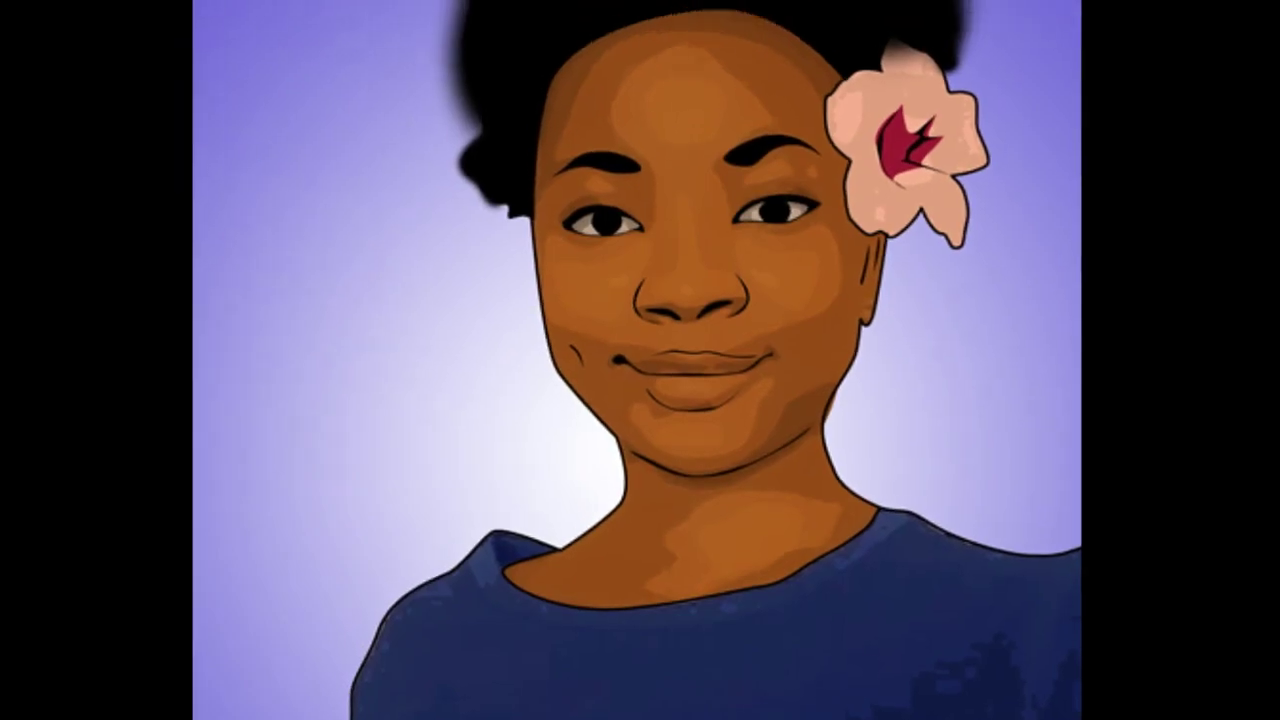
Resample the image to 3000 with a resolution of 300
text(3000)
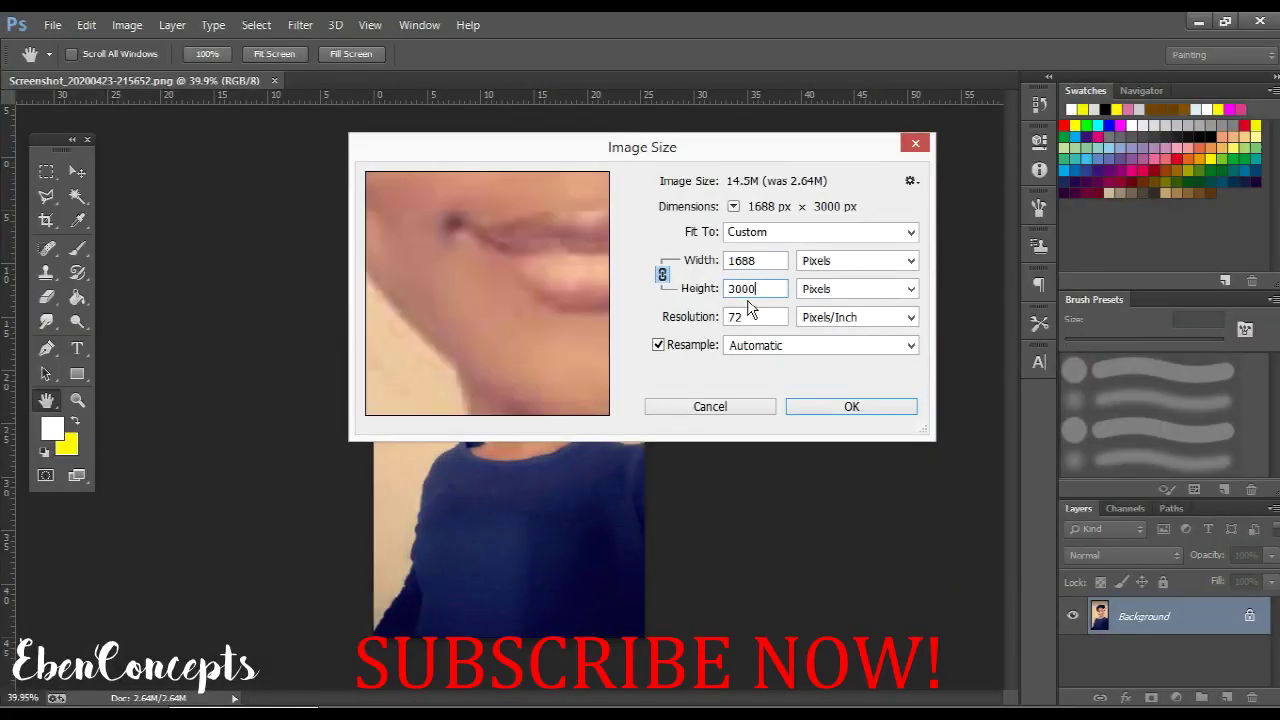
key(Tab)
text(300)
key(Return)
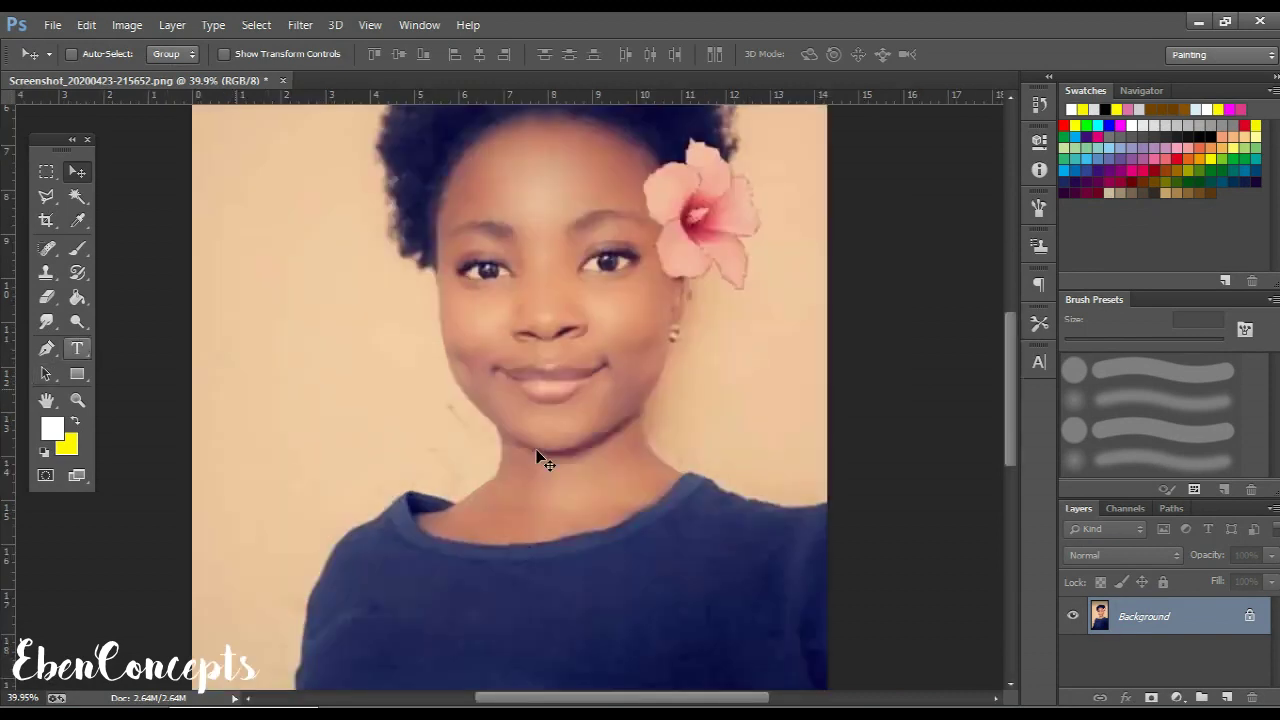
Add a new layer named lines and pick the Brush tool with black as the colour
click(1226, 697)
click(1104, 109)
key(b)
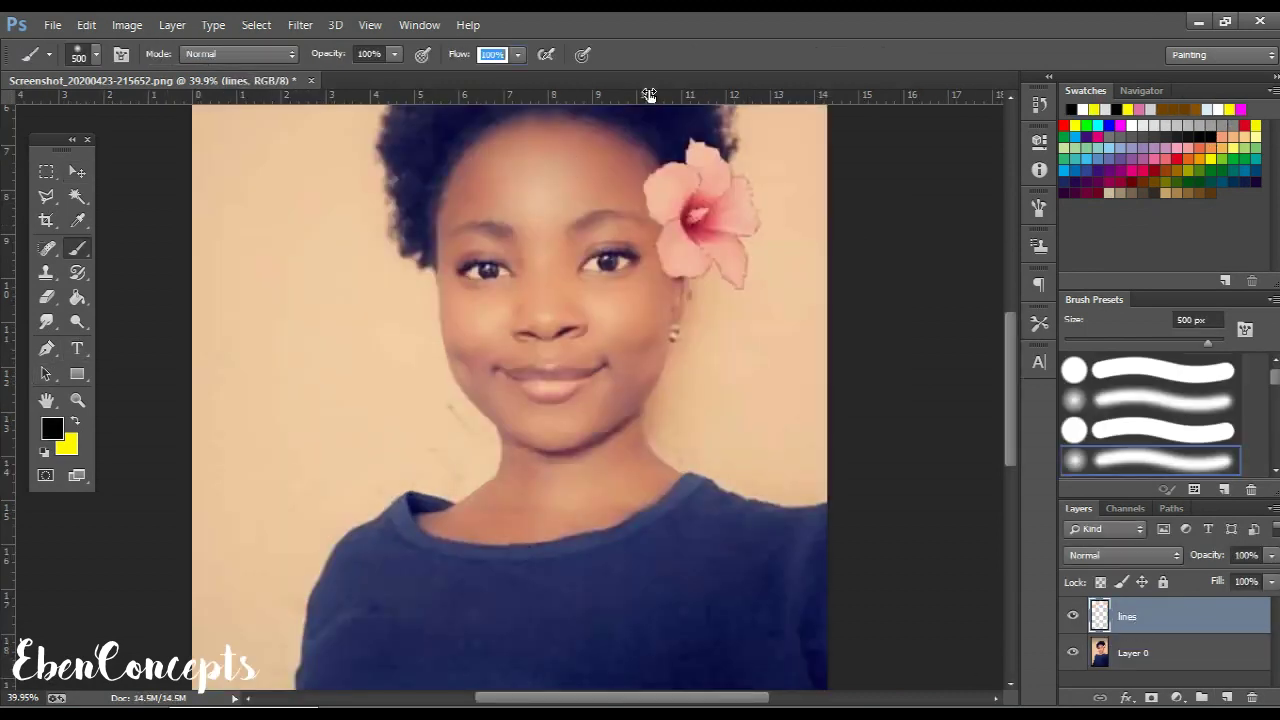
right_click(632, 213)
Switch to the Pen tool and frame the photo for tracing
key(Return)
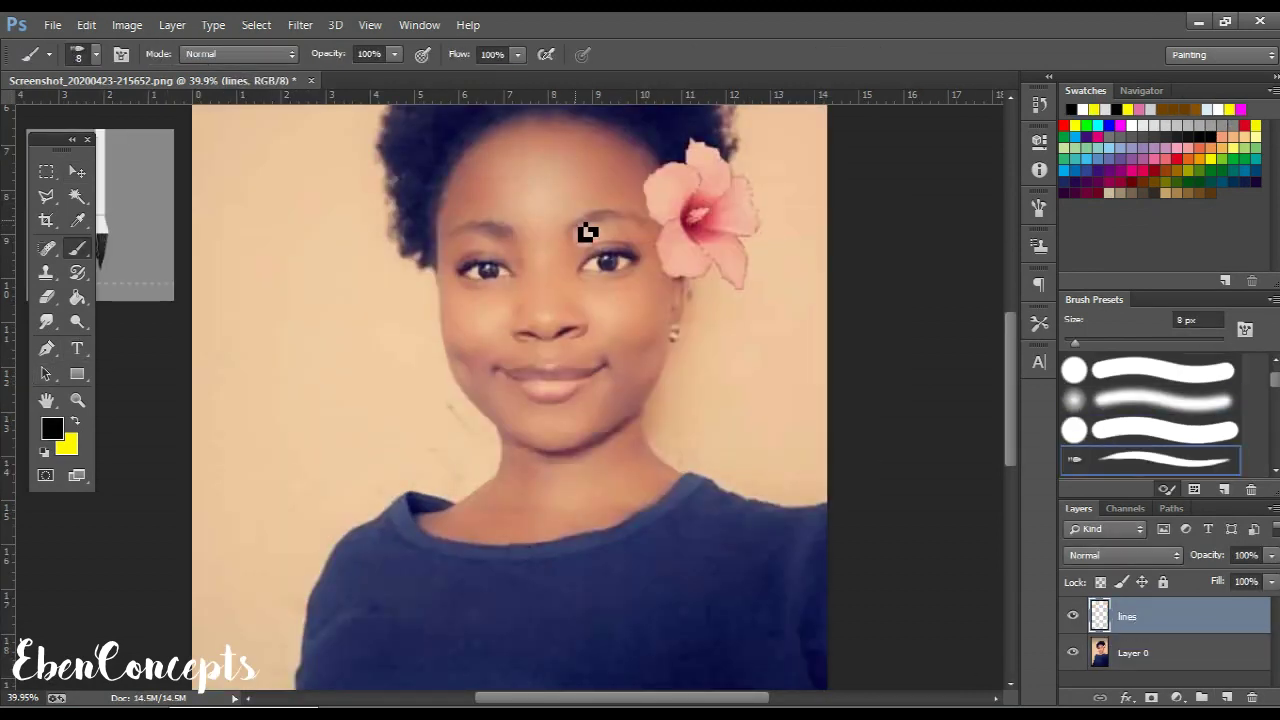
key(p)
drag(60, 138, 130, 143)
scroll(445, 187, down, 2)
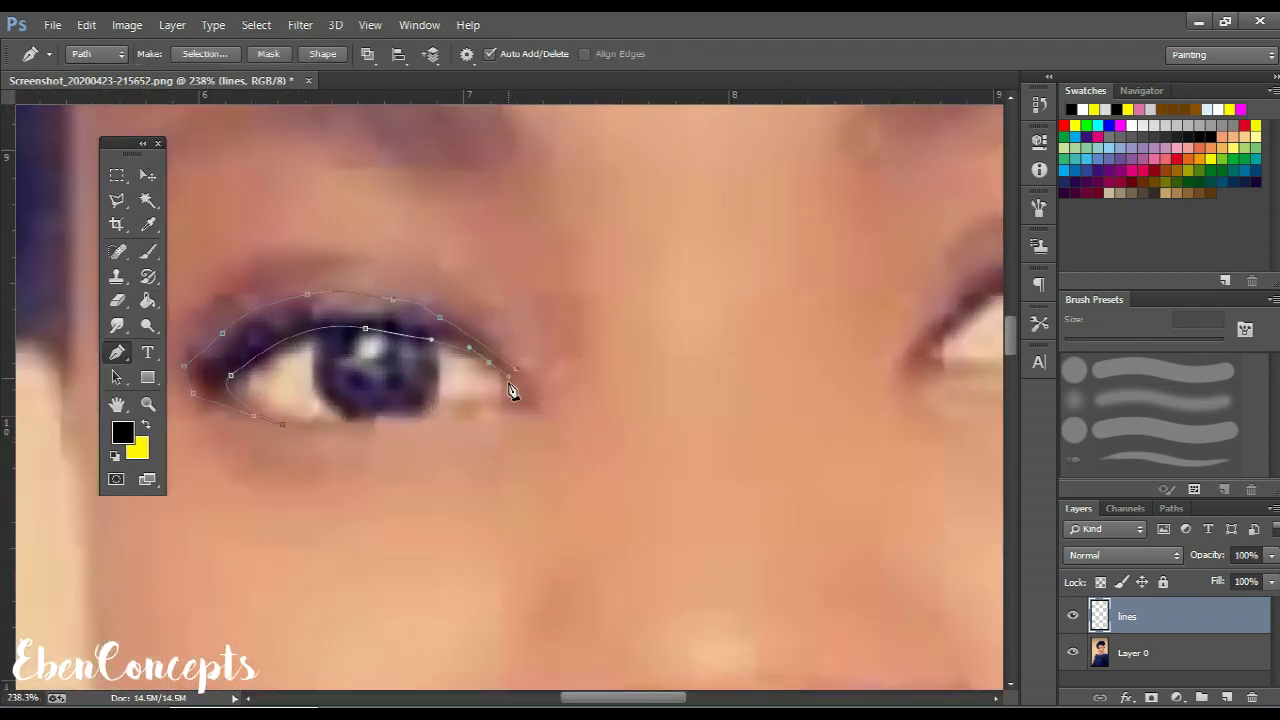
Zoom around the face and place pen anchors tracing the eyes, nostrils, mouth and lower lip
scroll(519, 374, right, 5)
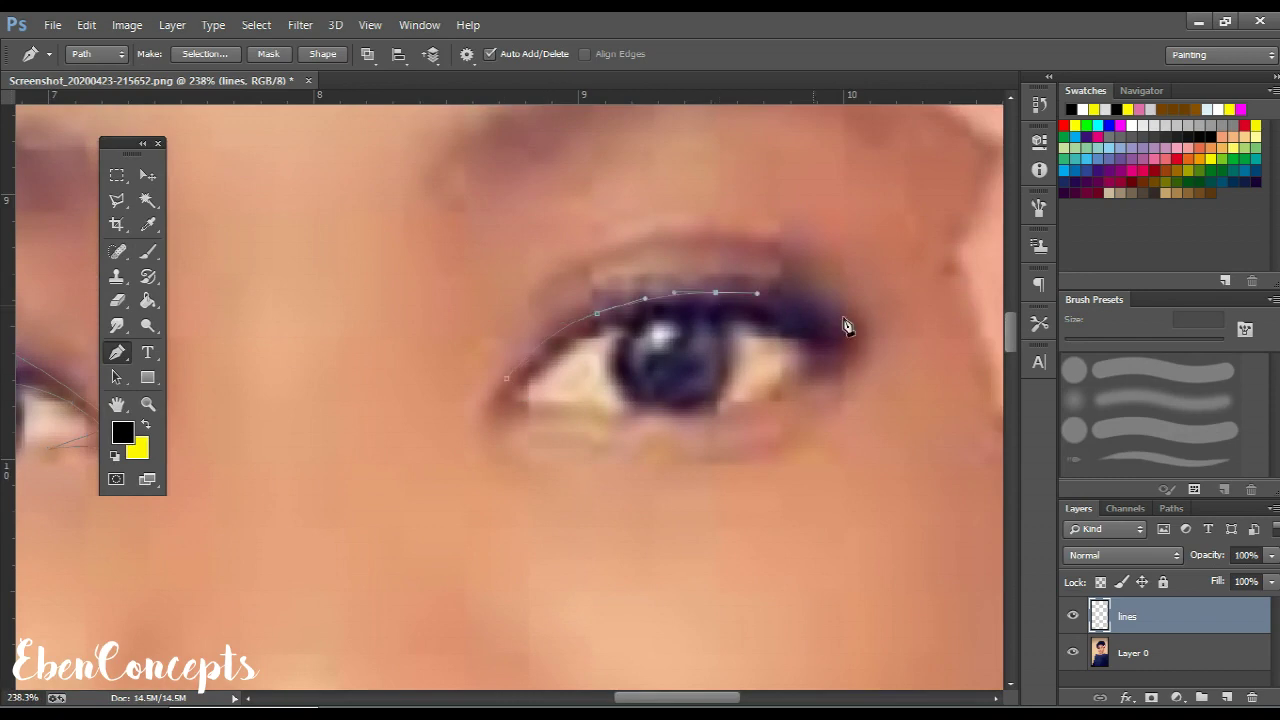
scroll(508, 390, down, 10)
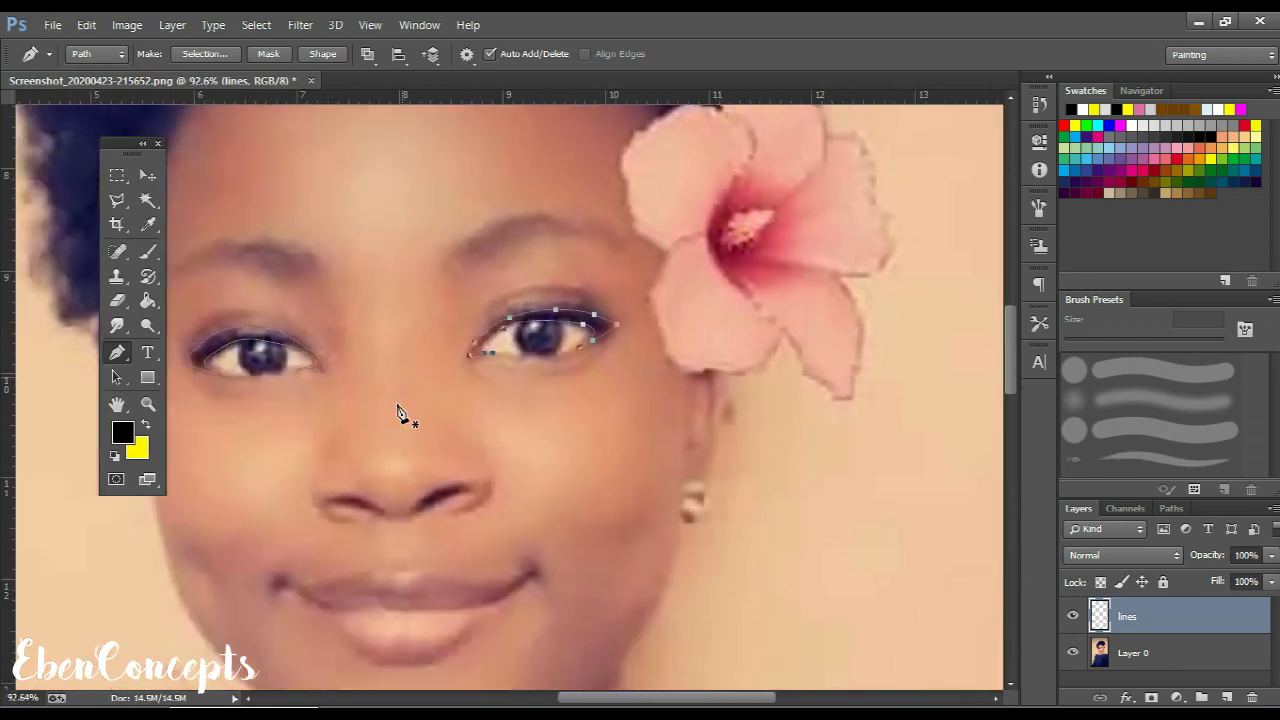
scroll(400, 414, up, 10)
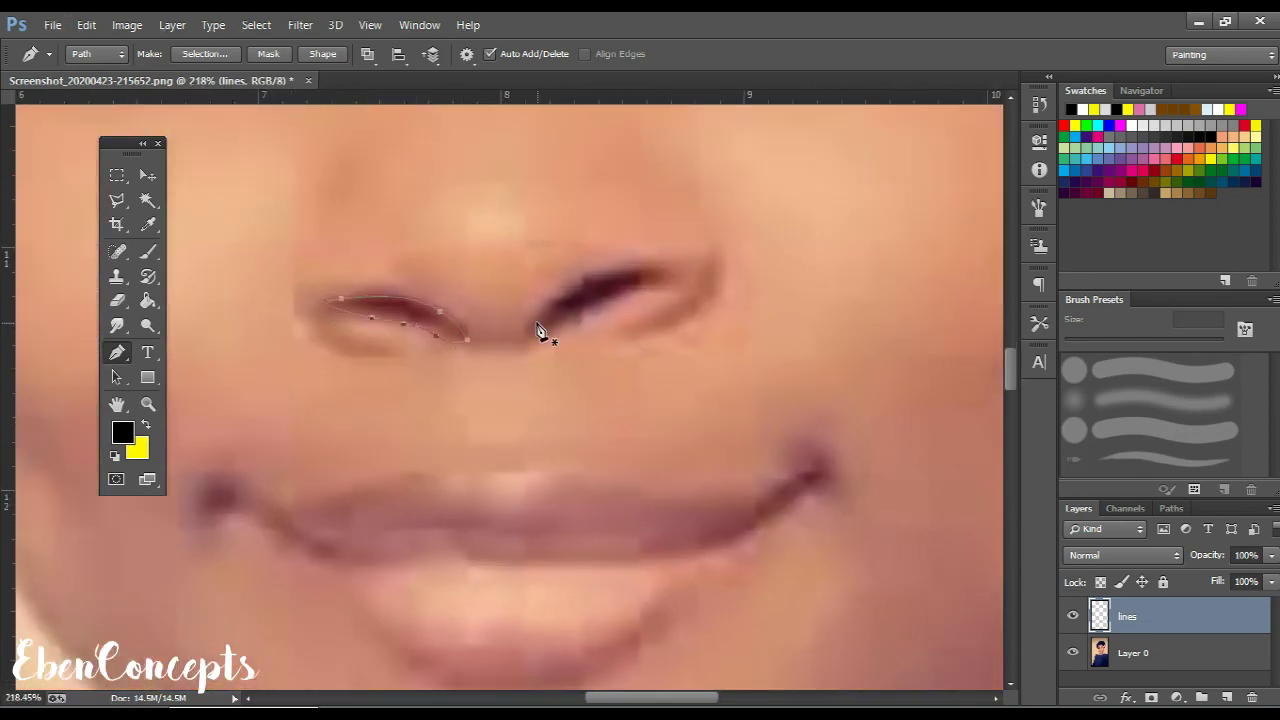
scroll(286, 486, down, 3)
scroll(305, 470, up, 2)
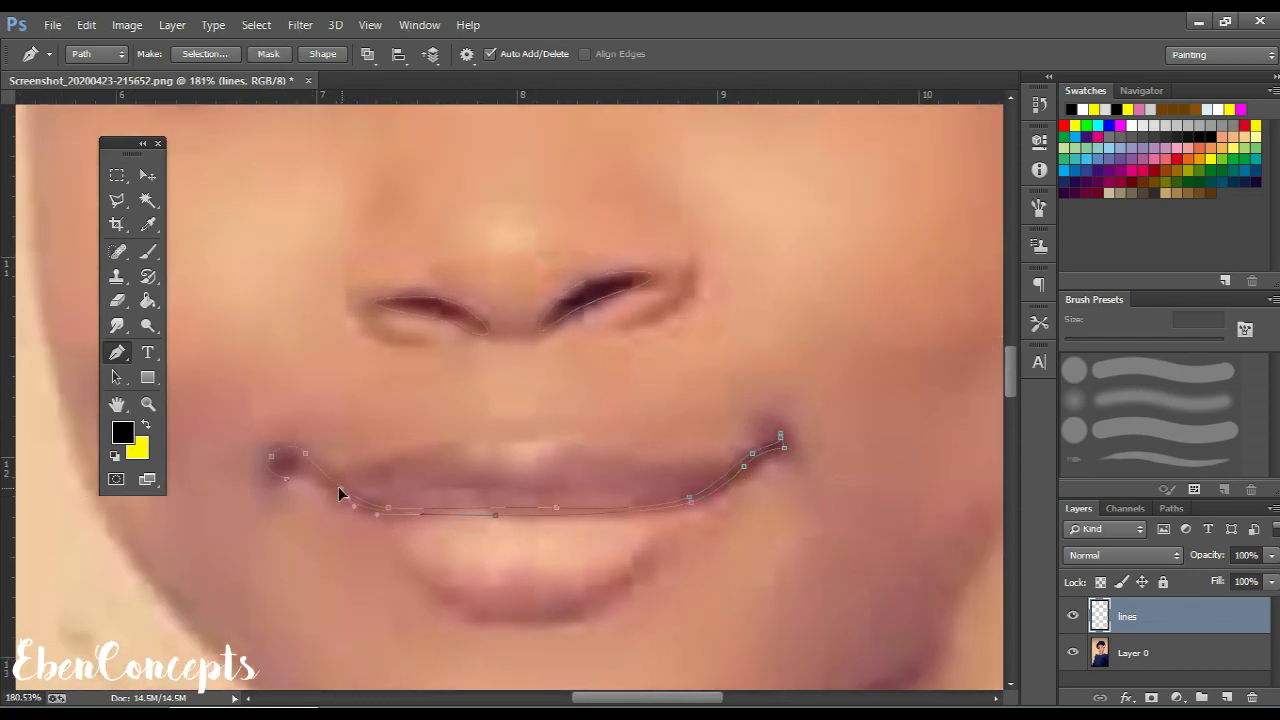
scroll(402, 573, up, 2)
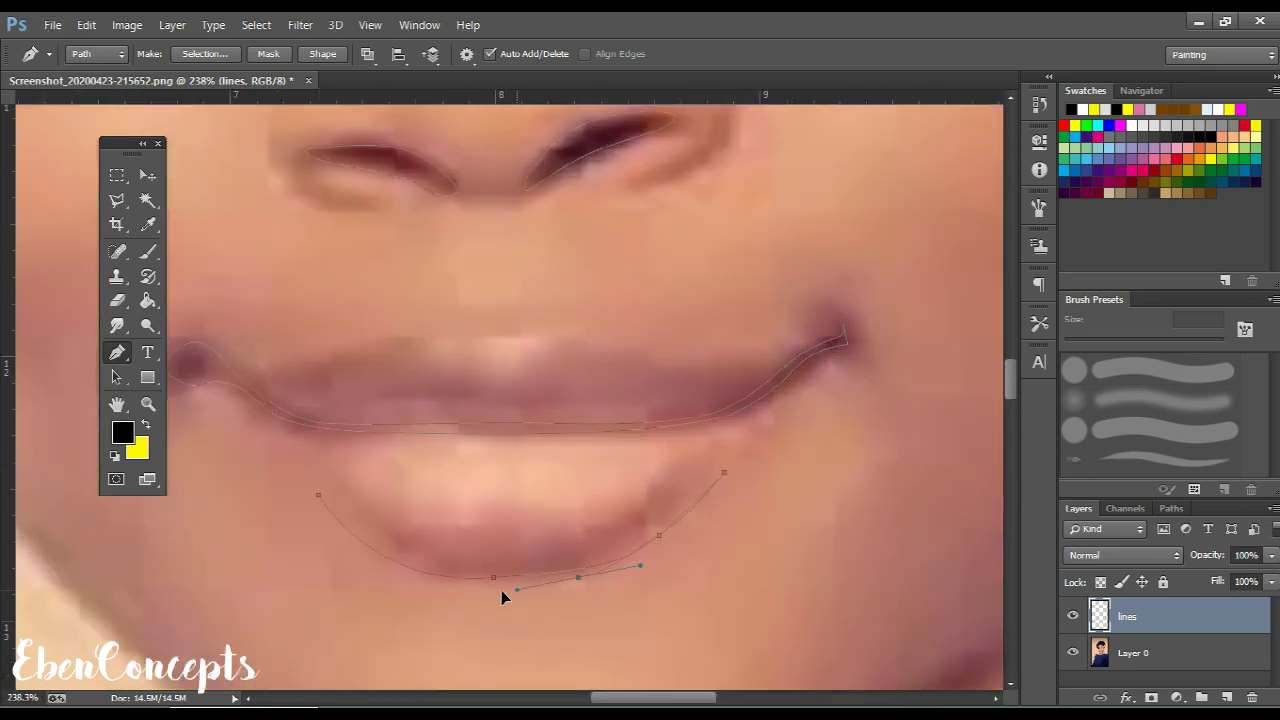
scroll(316, 502, down, 1)
click(303, 370)
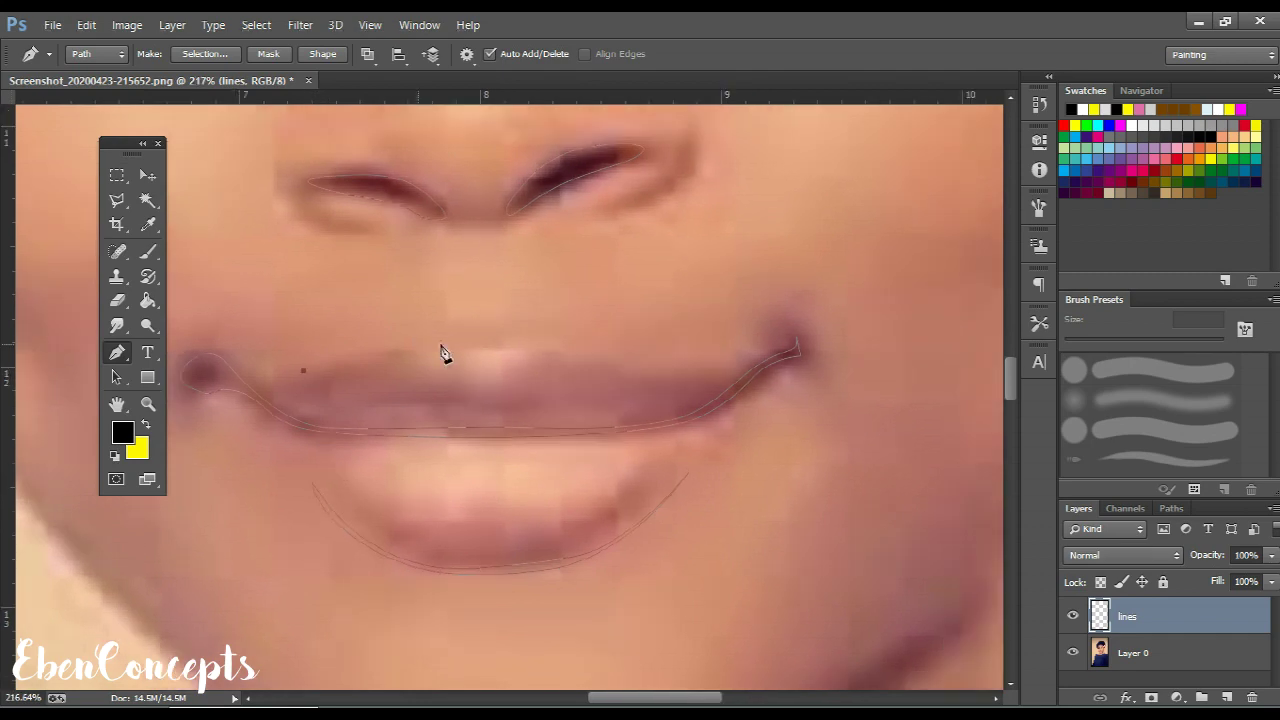
scroll(585, 354, up, 2)
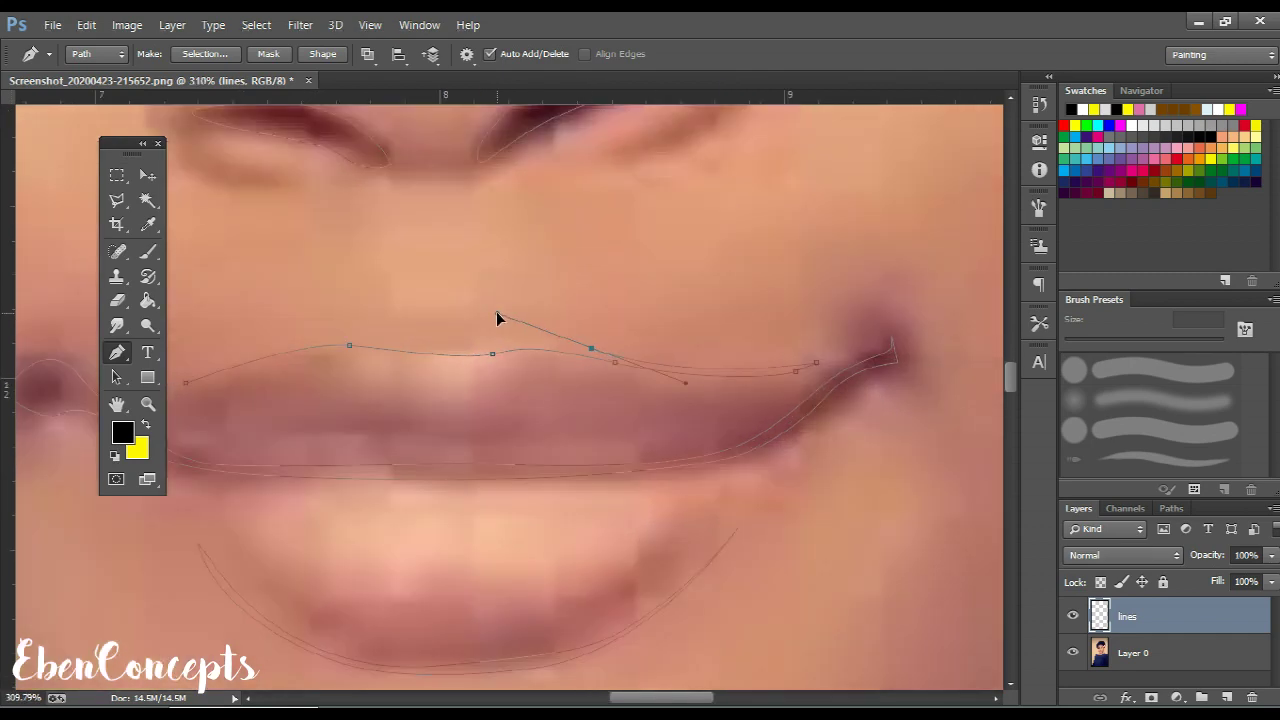
scroll(425, 335, down, 2)
scroll(425, 335, down, 2)
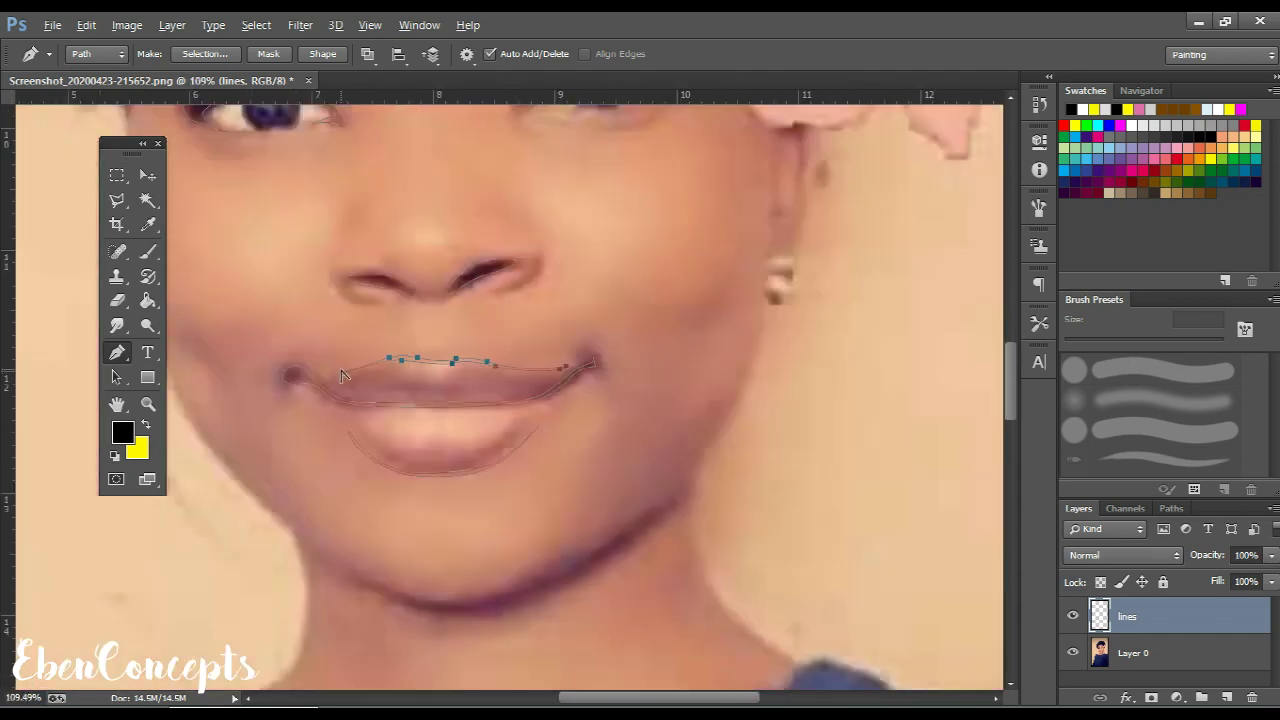
scroll(271, 271, down, 1)
scroll(287, 250, down, 1)
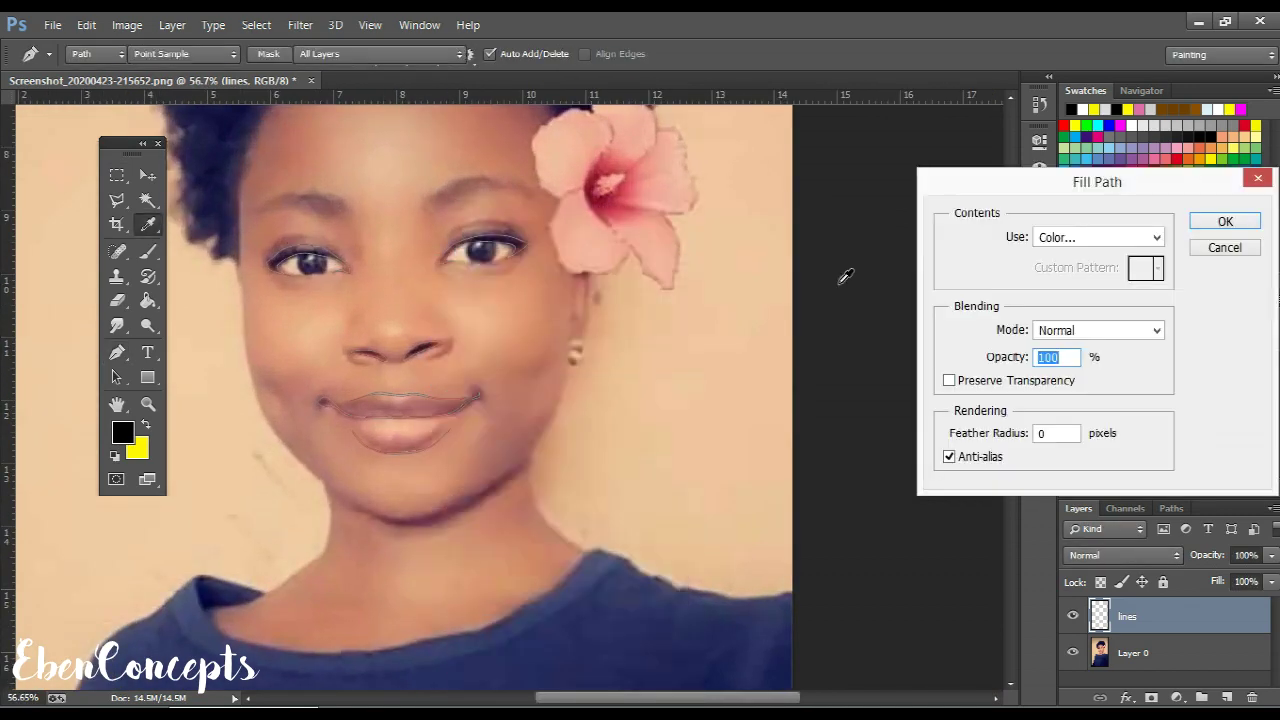
Fill the eye, nostril and lip paths with black using Fill Path set to Color
click(900, 225)
click(886, 271)
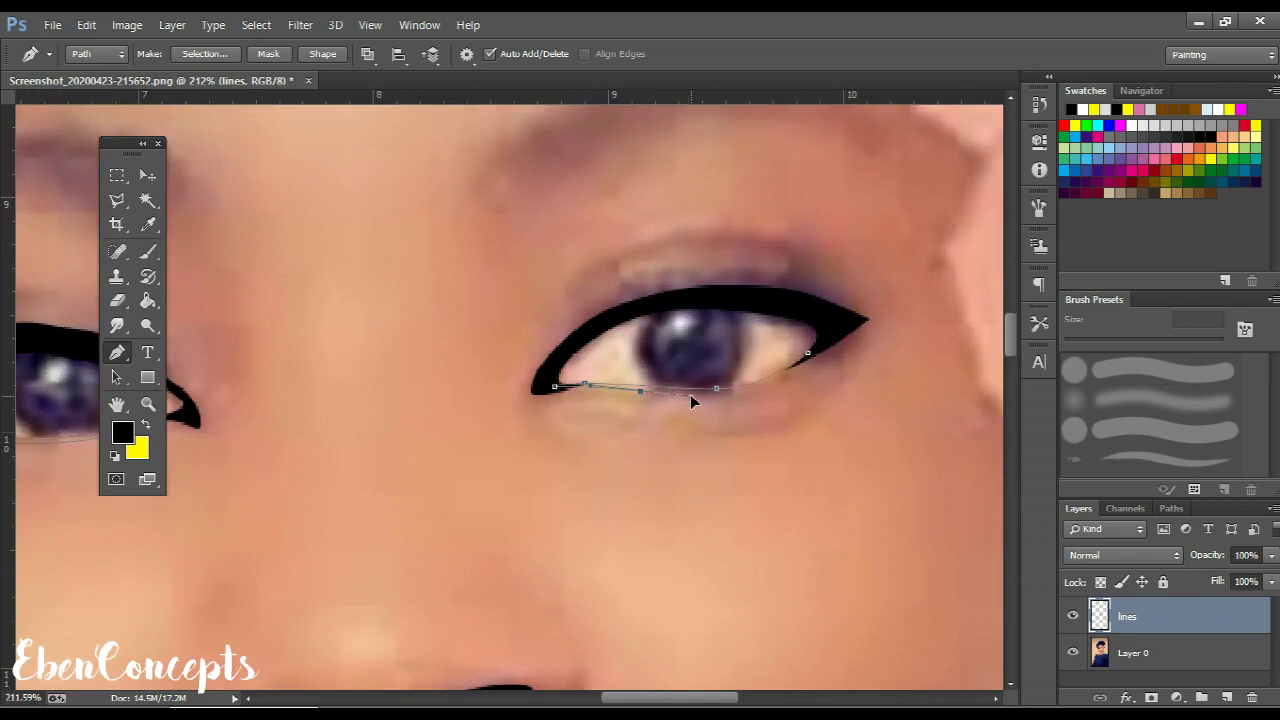
right_click(818, 360)
click(830, 354)
key(Return)
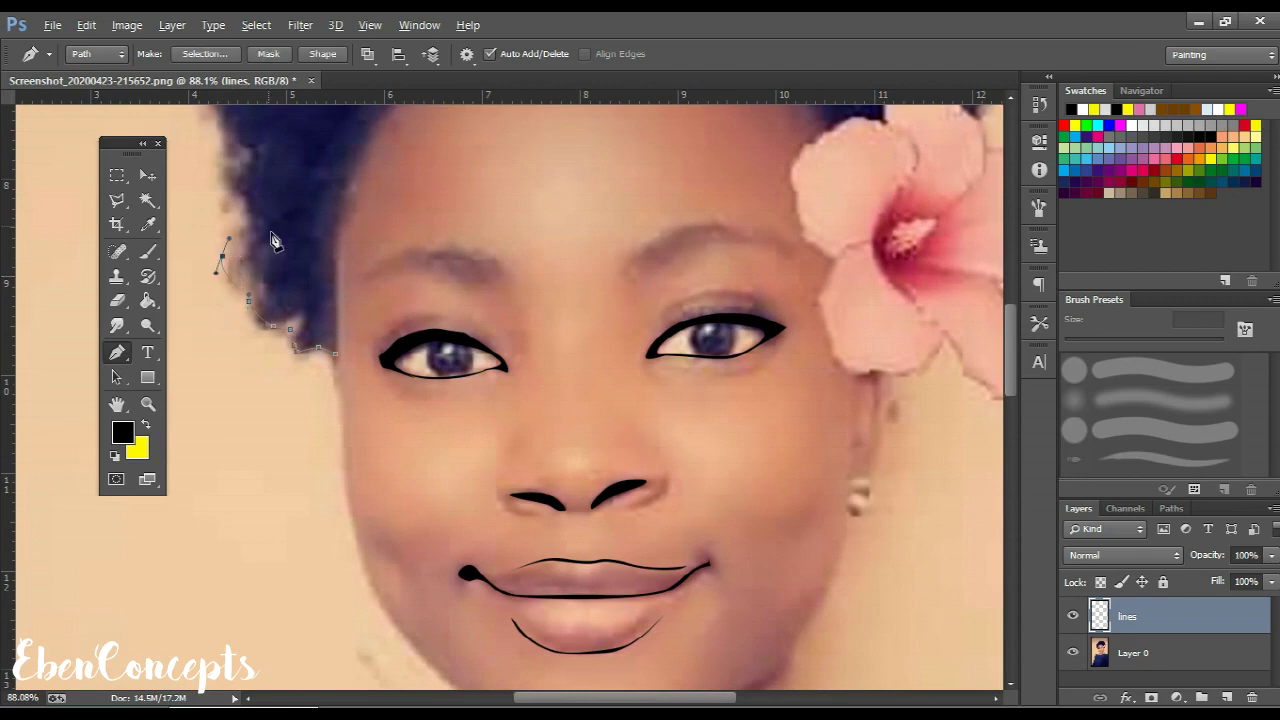
Trace the hair around the flower with the Pen tool and fill it black
scroll(272, 240, down, 5)
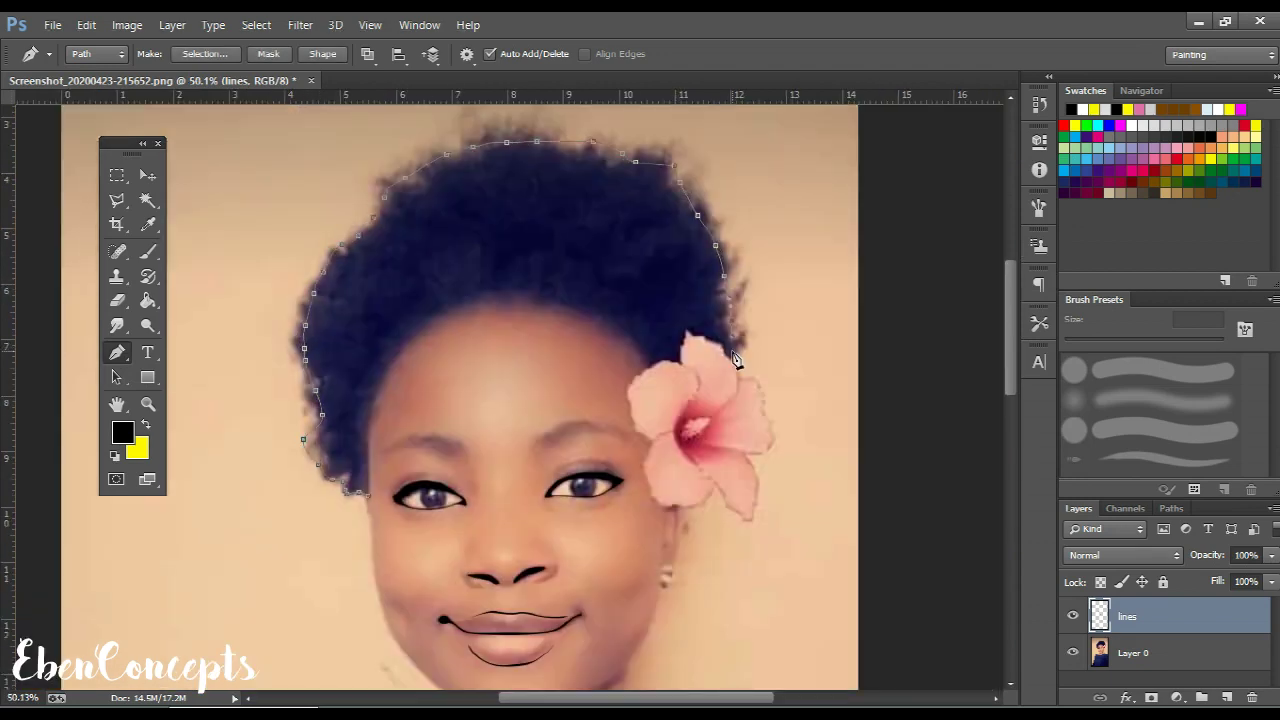
scroll(735, 360, down, 2)
scroll(703, 410, up, 4)
scroll(627, 270, up, 2)
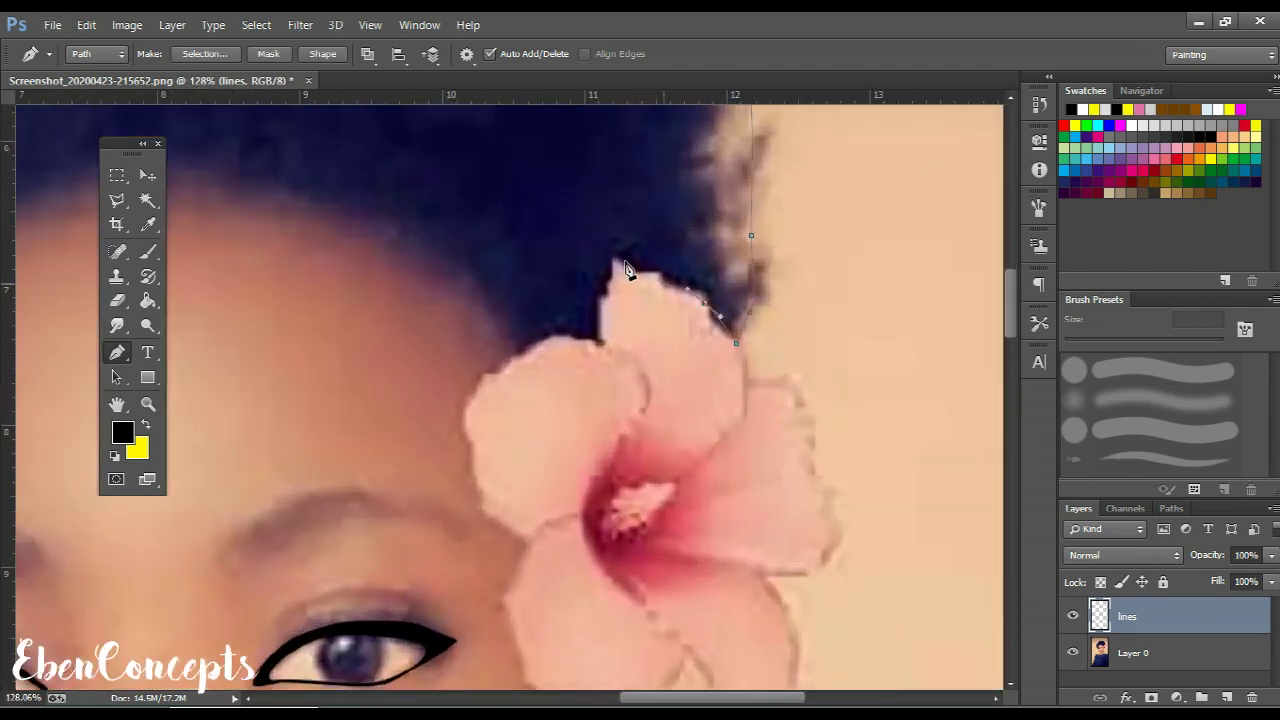
scroll(610, 310, down, 5)
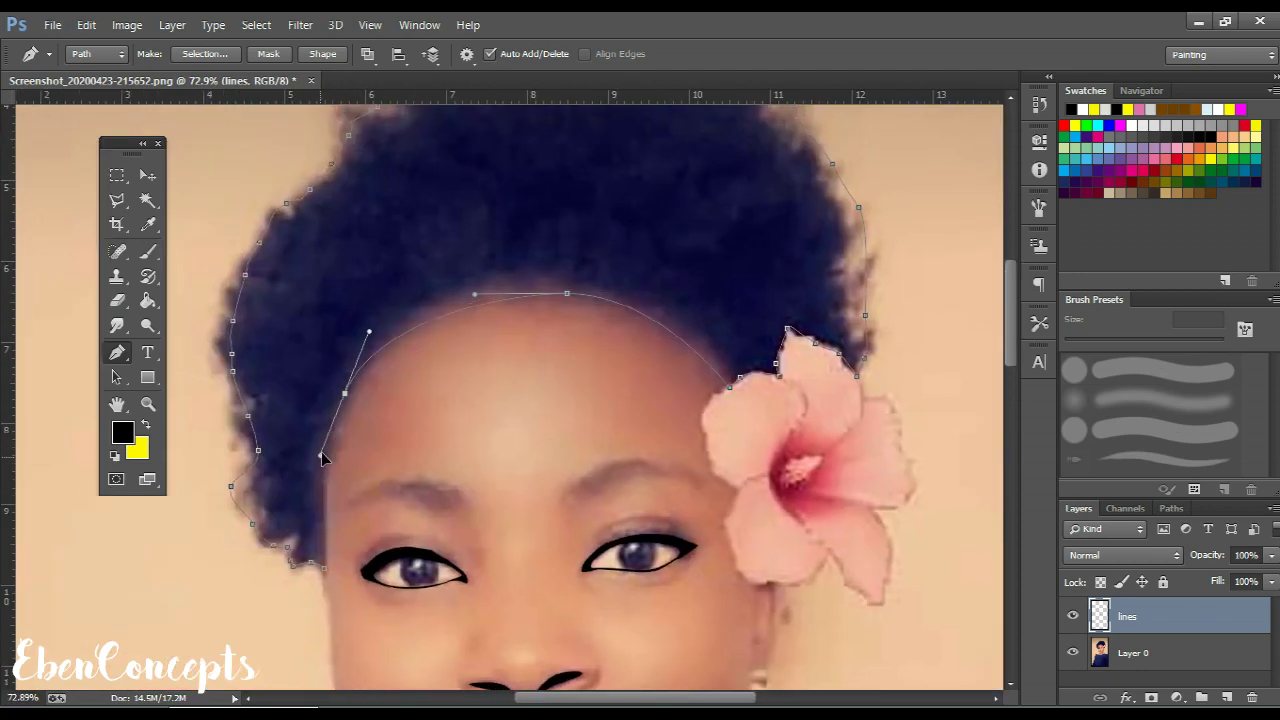
scroll(322, 457, down, 5)
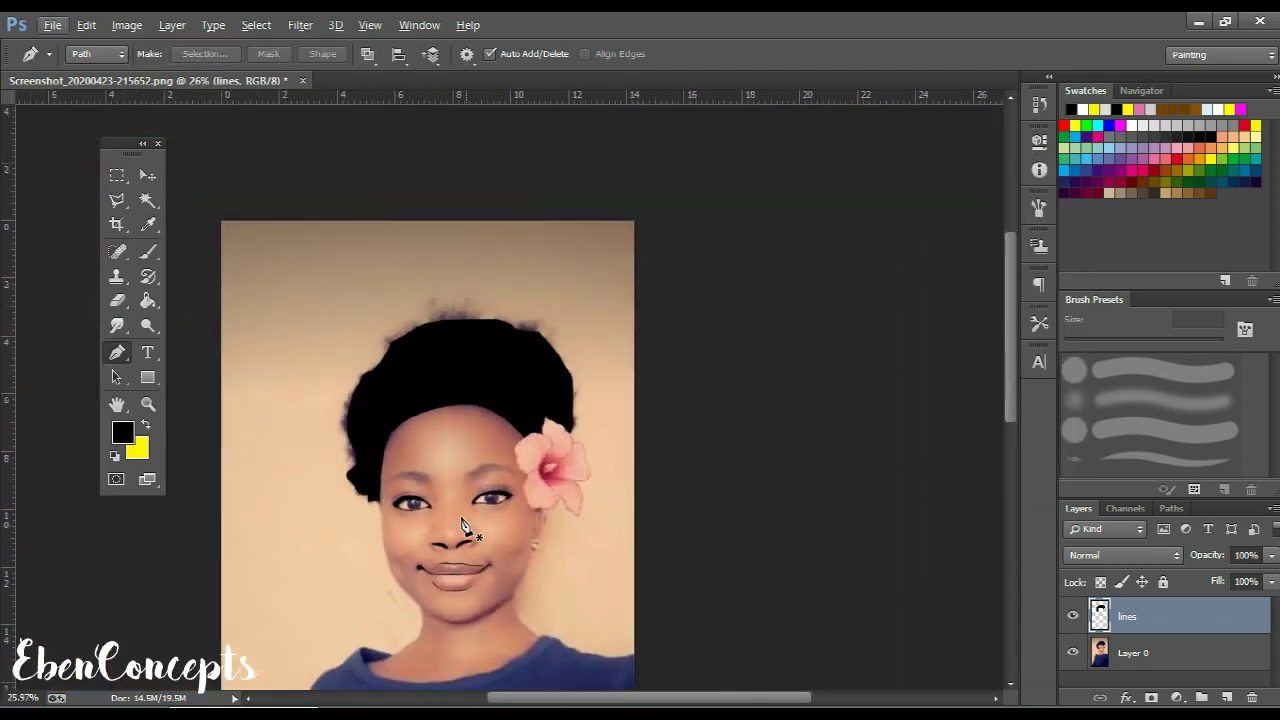
scroll(462, 527, up, 5)
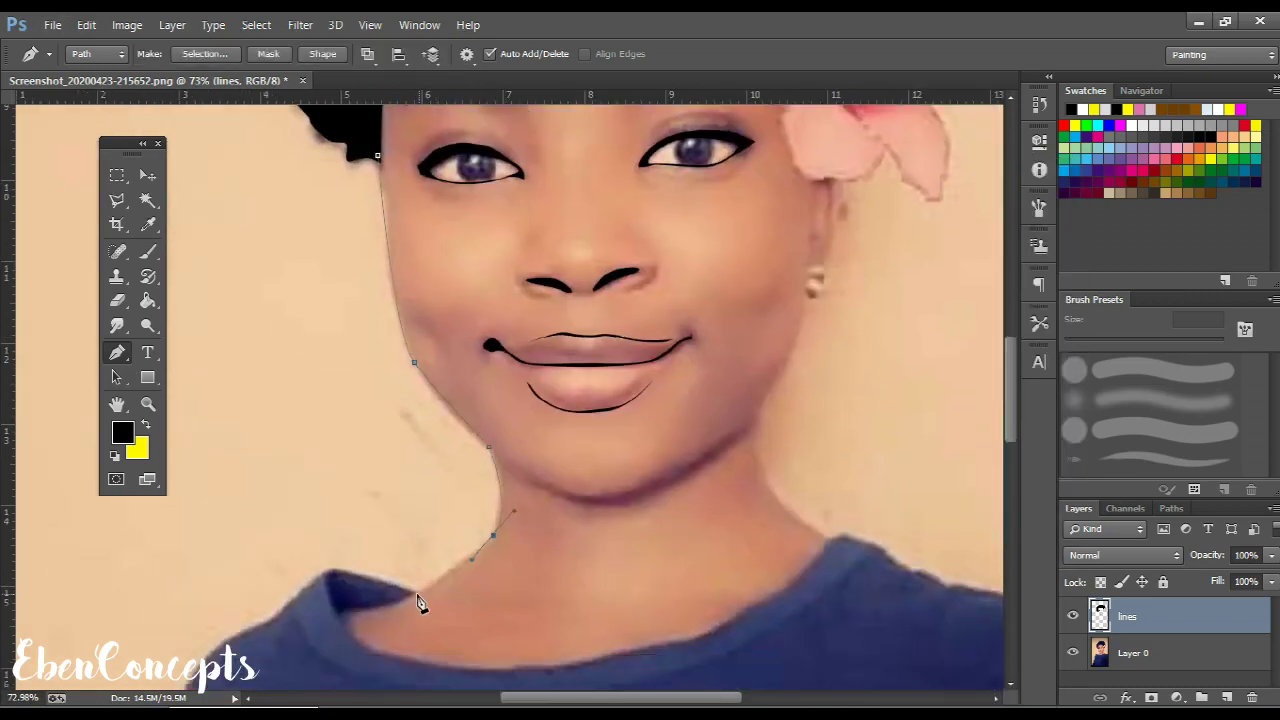
Extend the pen outline along the shirt's shoulder, side and bottom edge
scroll(418, 602, up, 2)
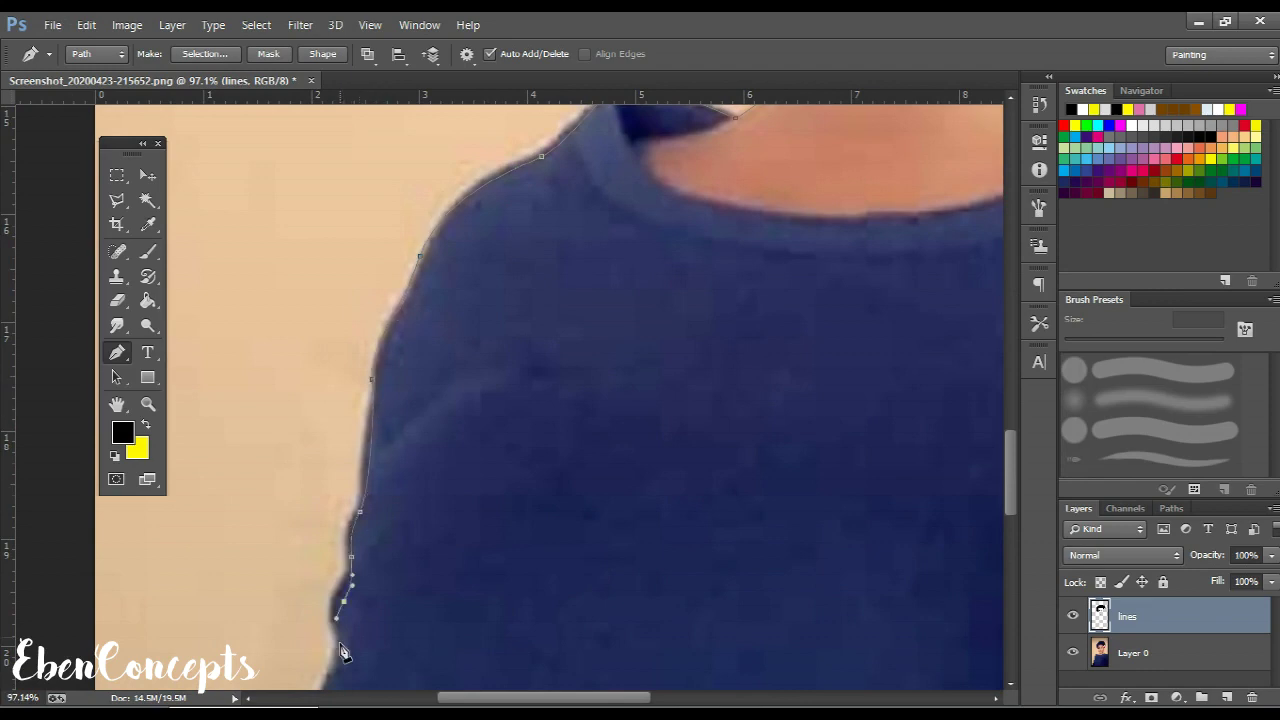
click(400, 489)
click(380, 480)
click(374, 549)
scroll(374, 549, down, 4)
click(590, 638)
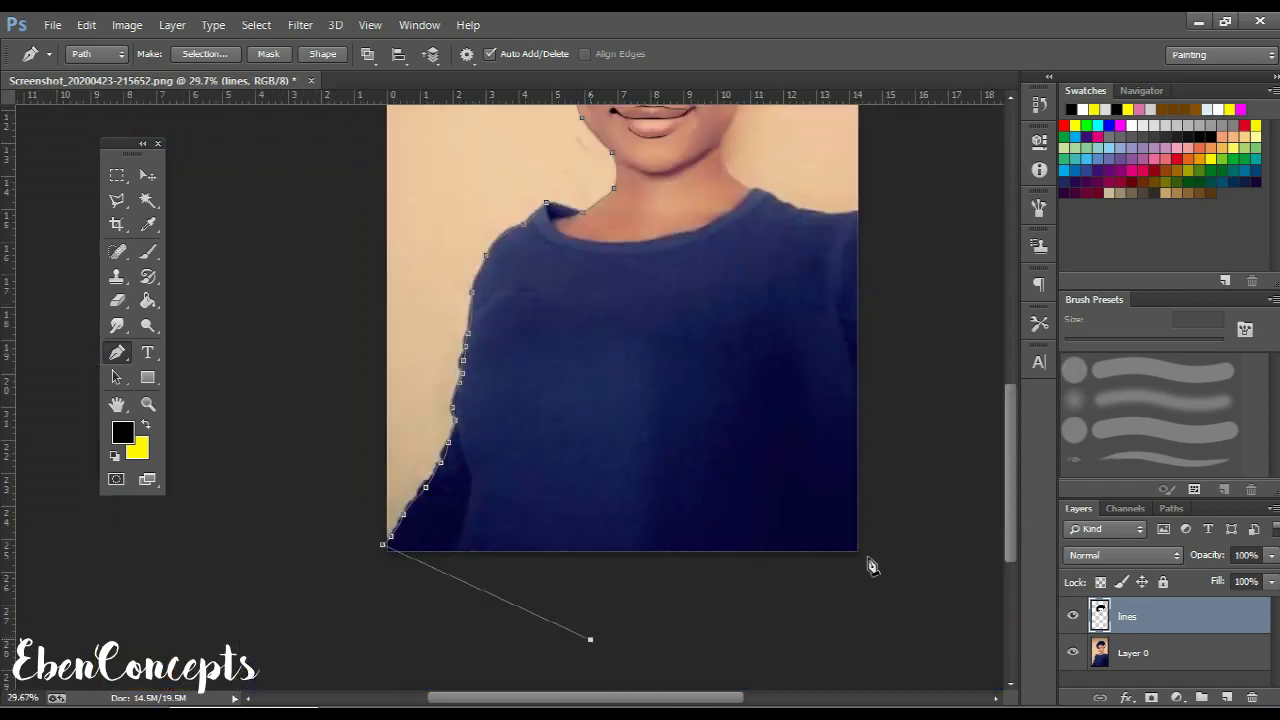
Continue the path up the face edge and curve it around the flower petal
scroll(748, 645, up, 2)
scroll(697, 486, up, 2)
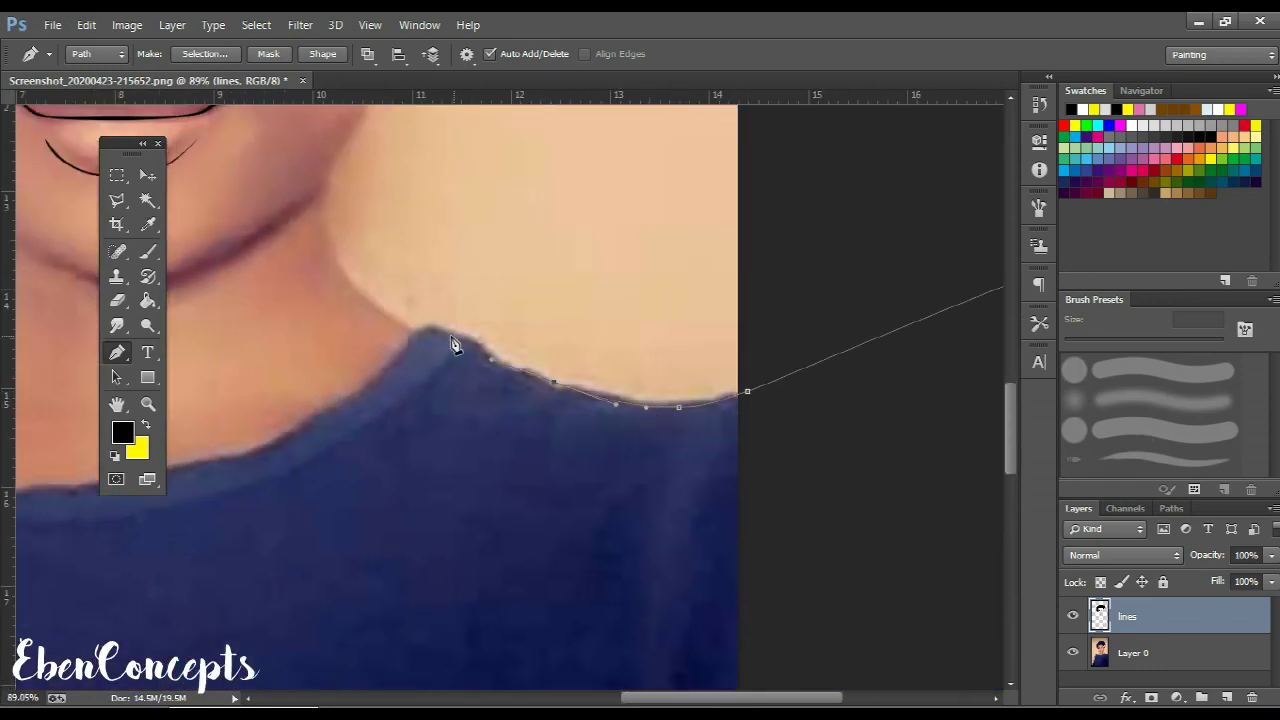
scroll(452, 343, up, 3)
scroll(549, 337, up, 2)
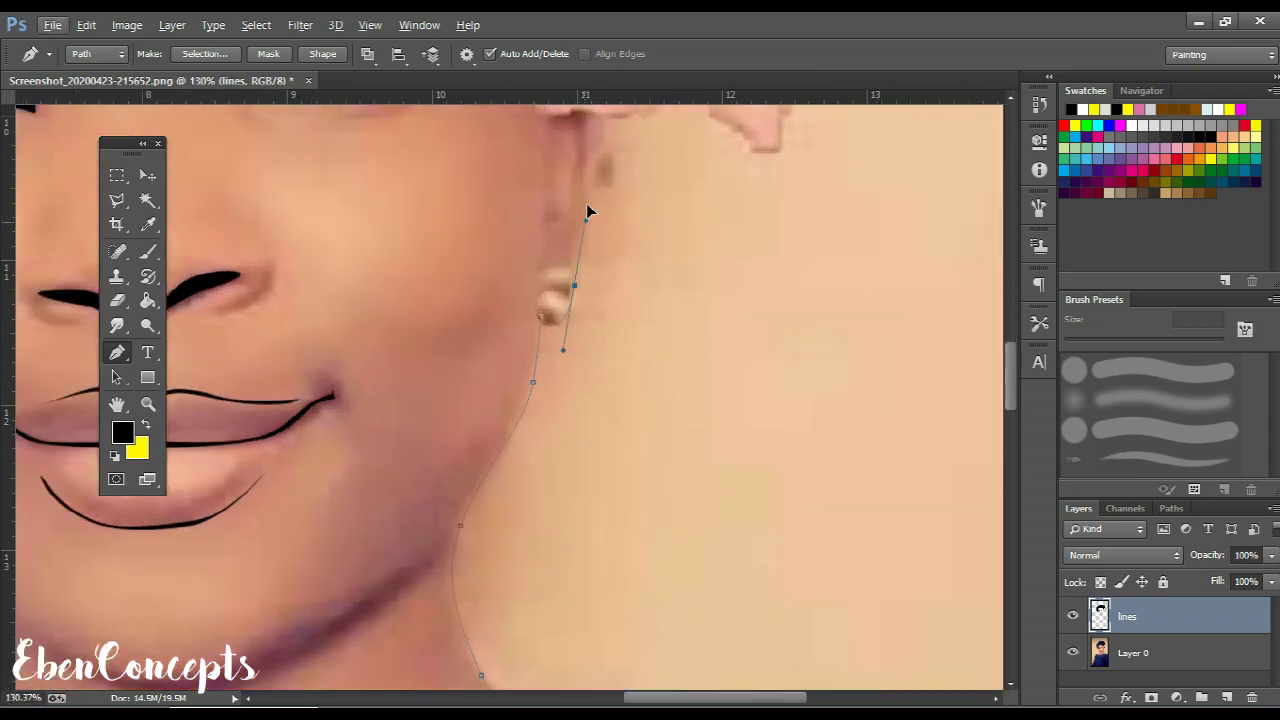
scroll(586, 203, up, 2)
scroll(724, 534, down, 3)
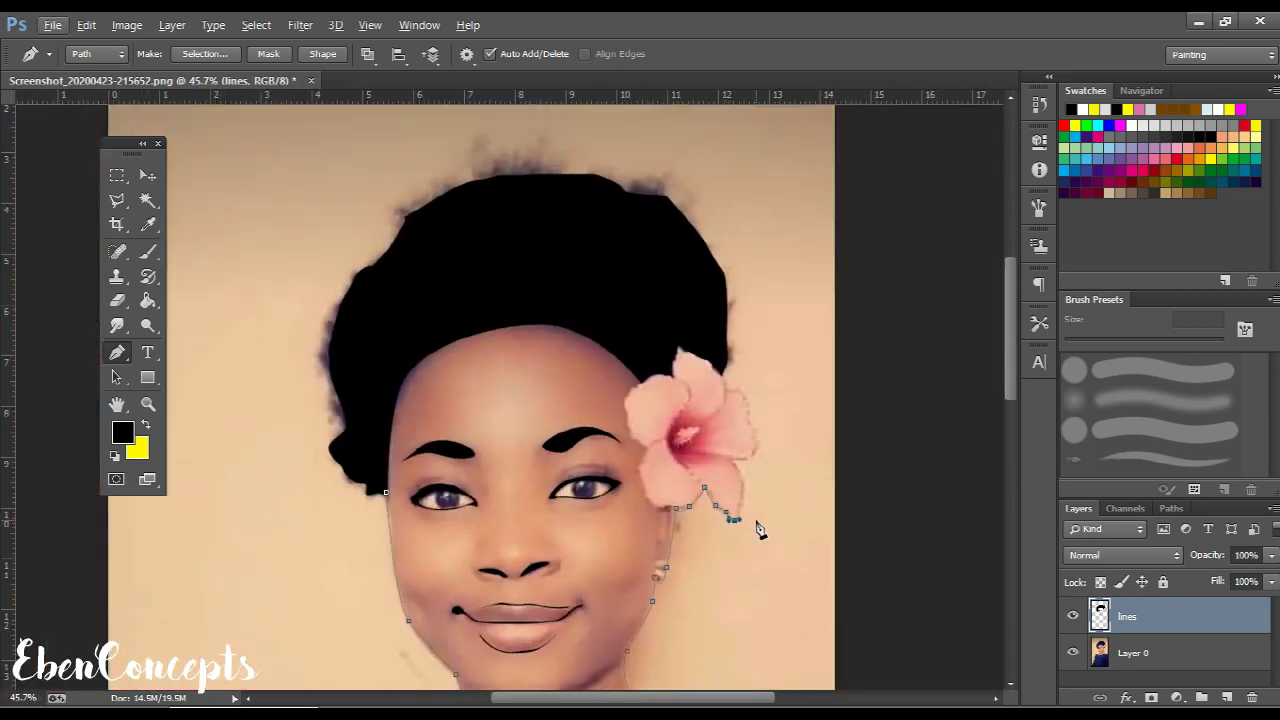
scroll(758, 530, up, 4)
drag(786, 267, 790, 243)
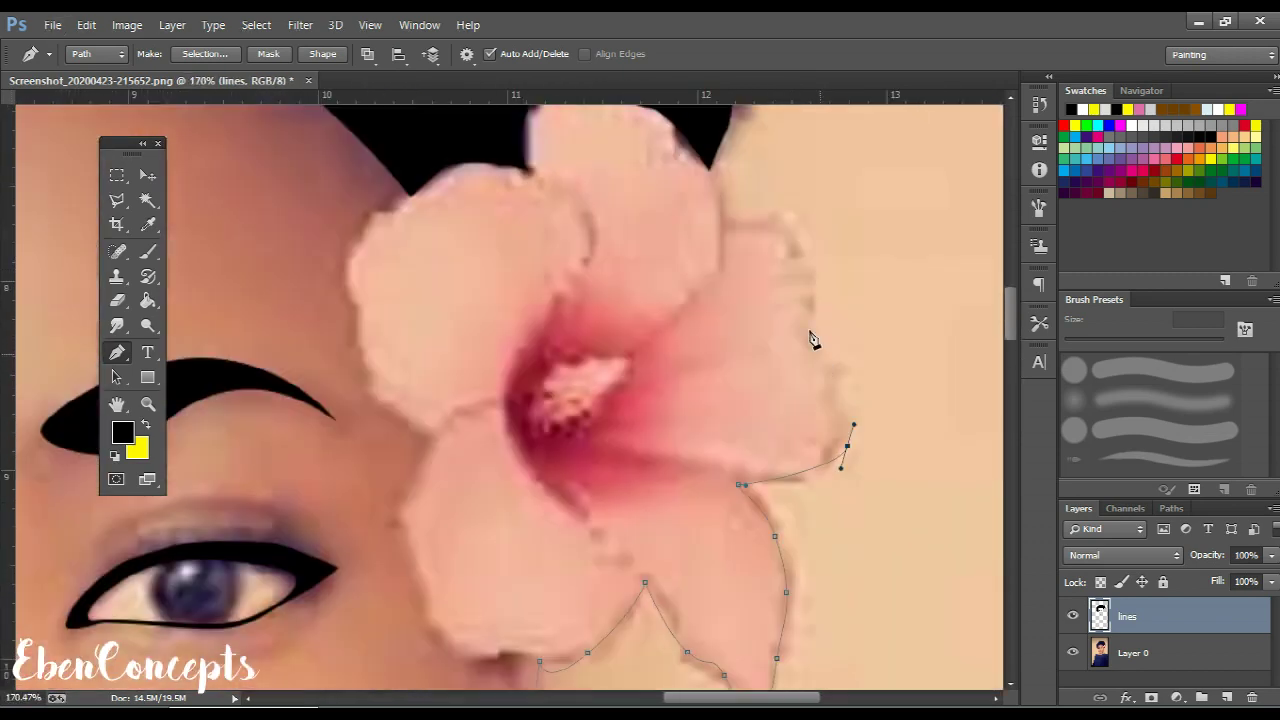
Stroke the finished face, neck and flower path with the black brush
right_click(706, 158)
click(790, 280)
key(Return)
scroll(789, 300, down, 3)
scroll(390, 323, down, 2)
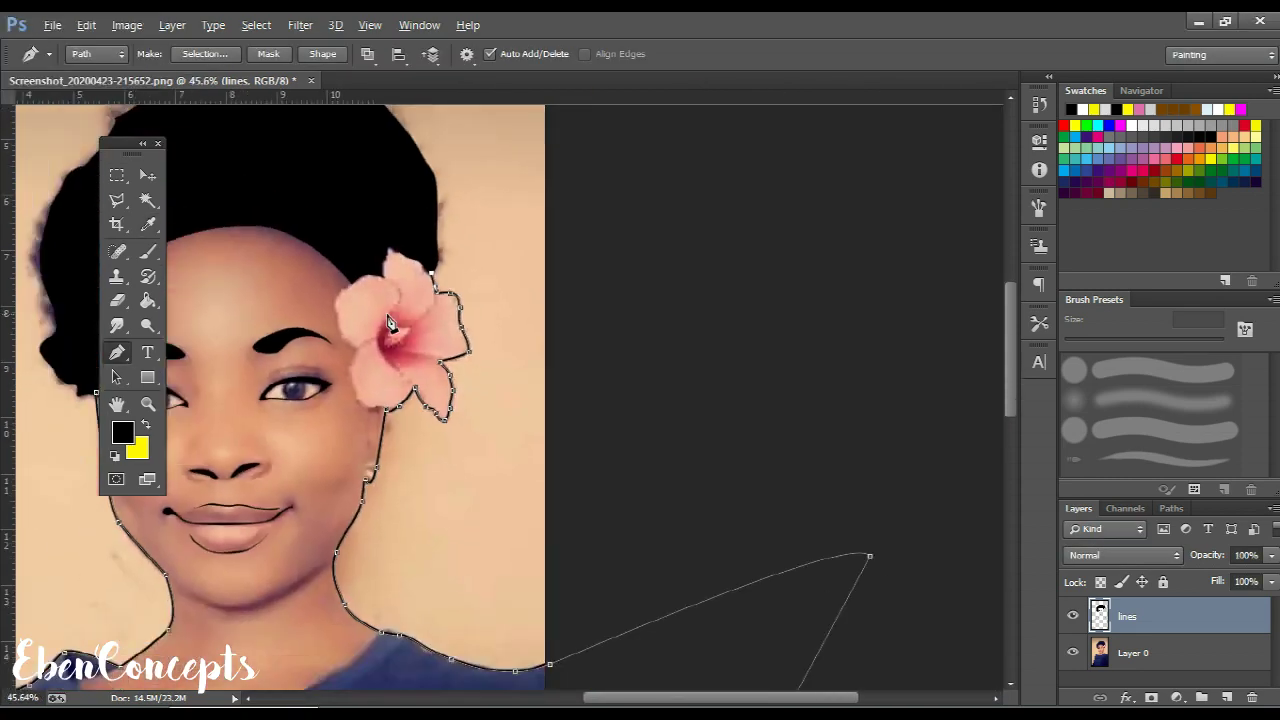
scroll(390, 323, down, 2)
scroll(271, 363, up, 3)
scroll(290, 355, up, 4)
Draw a pen curve around the iris
click(290, 355)
drag(273, 476, 290, 490)
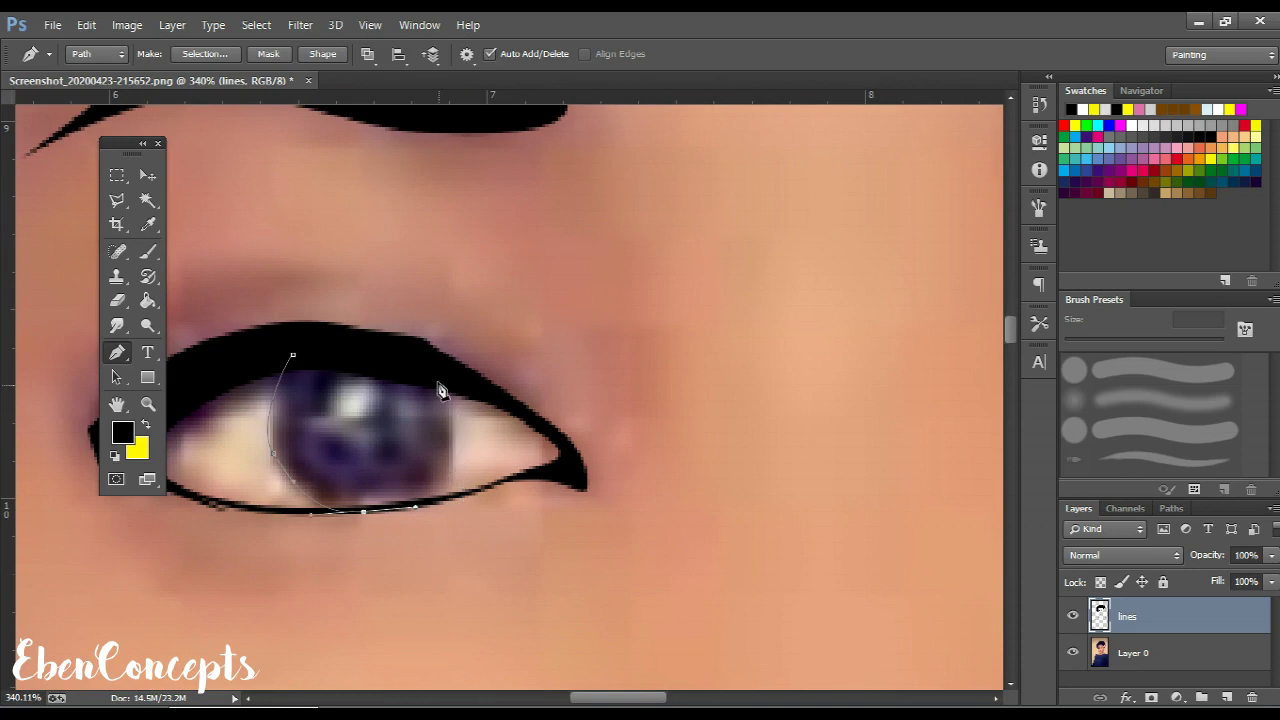
scroll(345, 360, down, 3)
scroll(691, 451, up, 3)
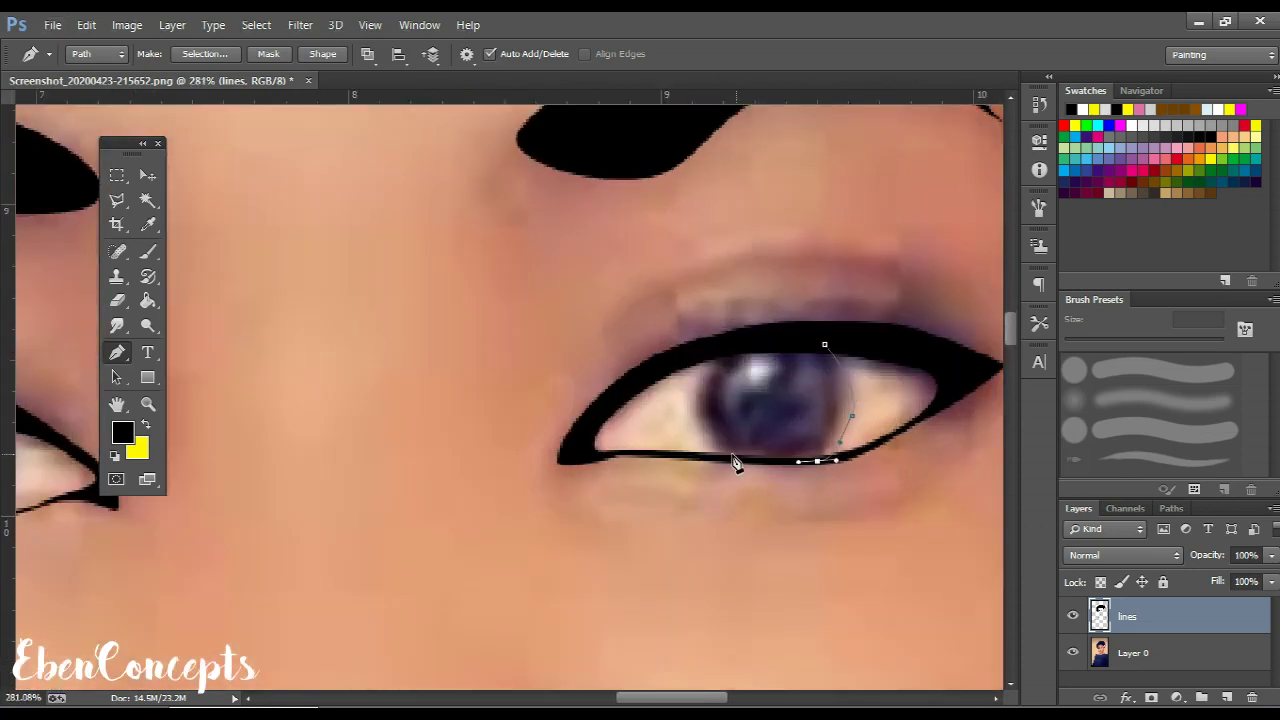
Start a pen path curving along the crease under the chin
scroll(722, 358, down, 3)
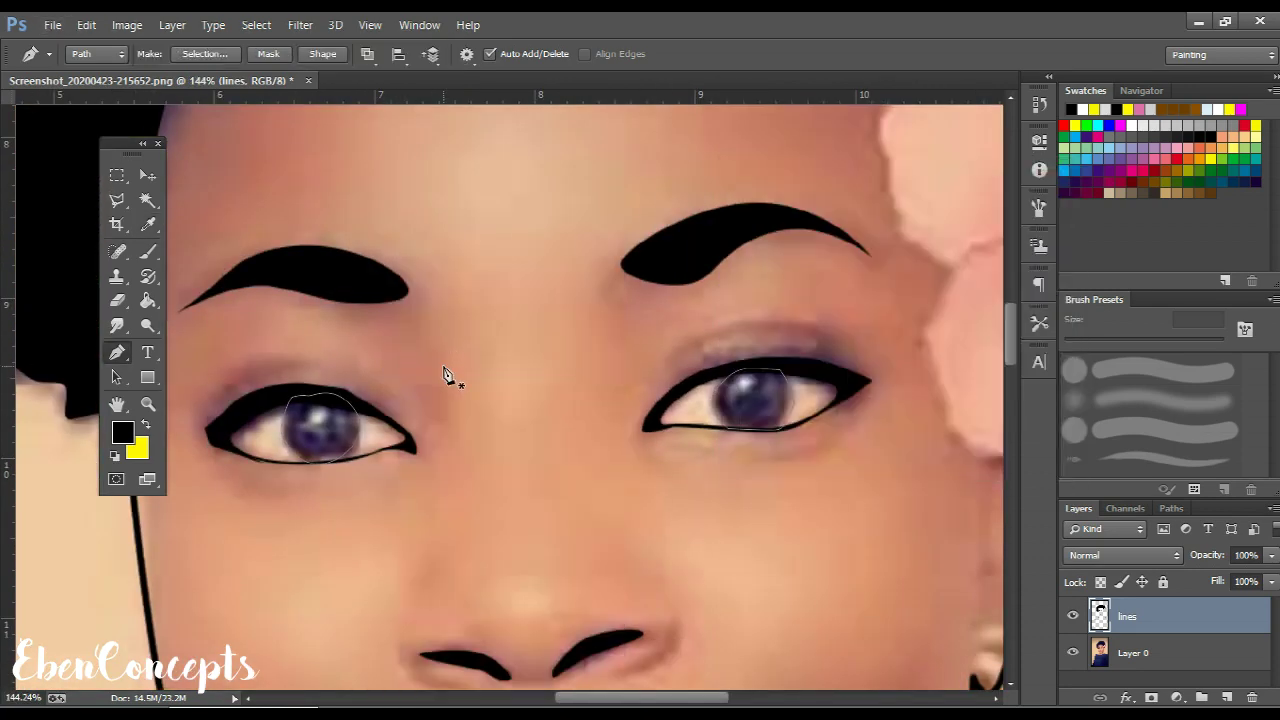
scroll(448, 374, down, 2)
scroll(451, 349, up, 3)
scroll(451, 349, up, 2)
click(381, 345)
drag(541, 411, 604, 411)
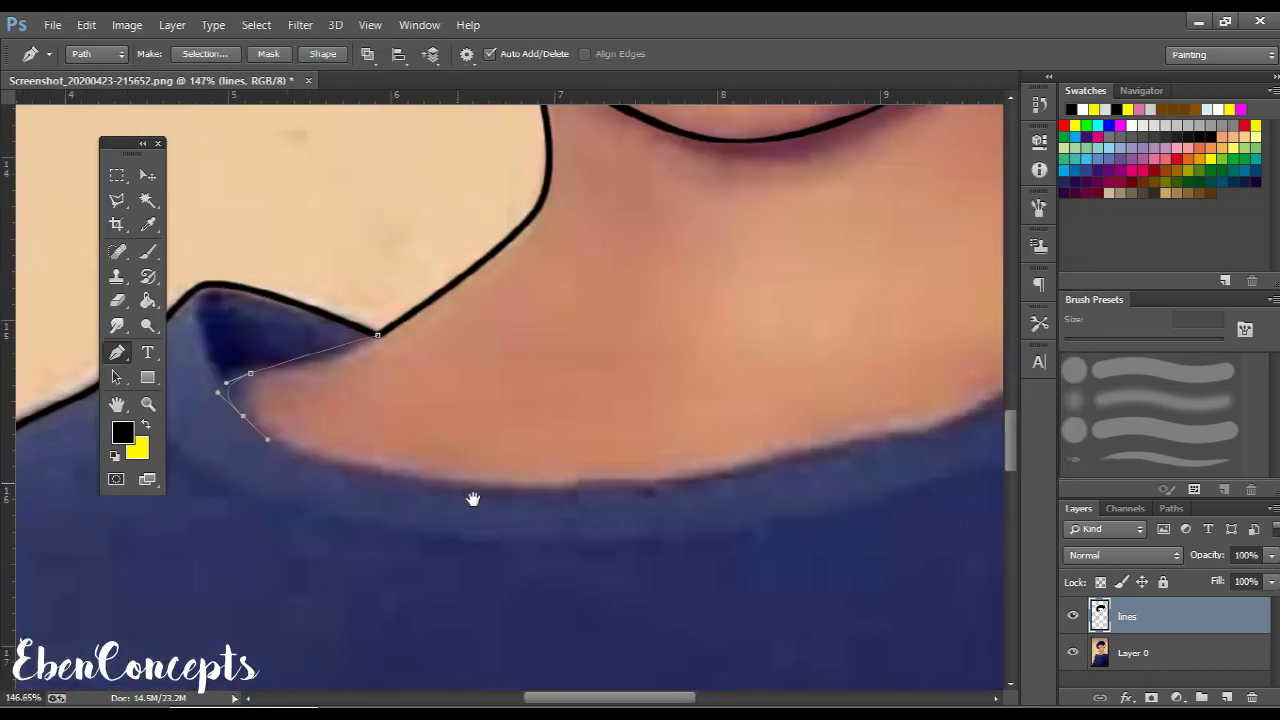
Trace the neckline with pen anchors and curves
click(386, 497)
click(551, 482)
click(727, 468)
drag(896, 427, 936, 424)
drag(998, 402, 612, 565)
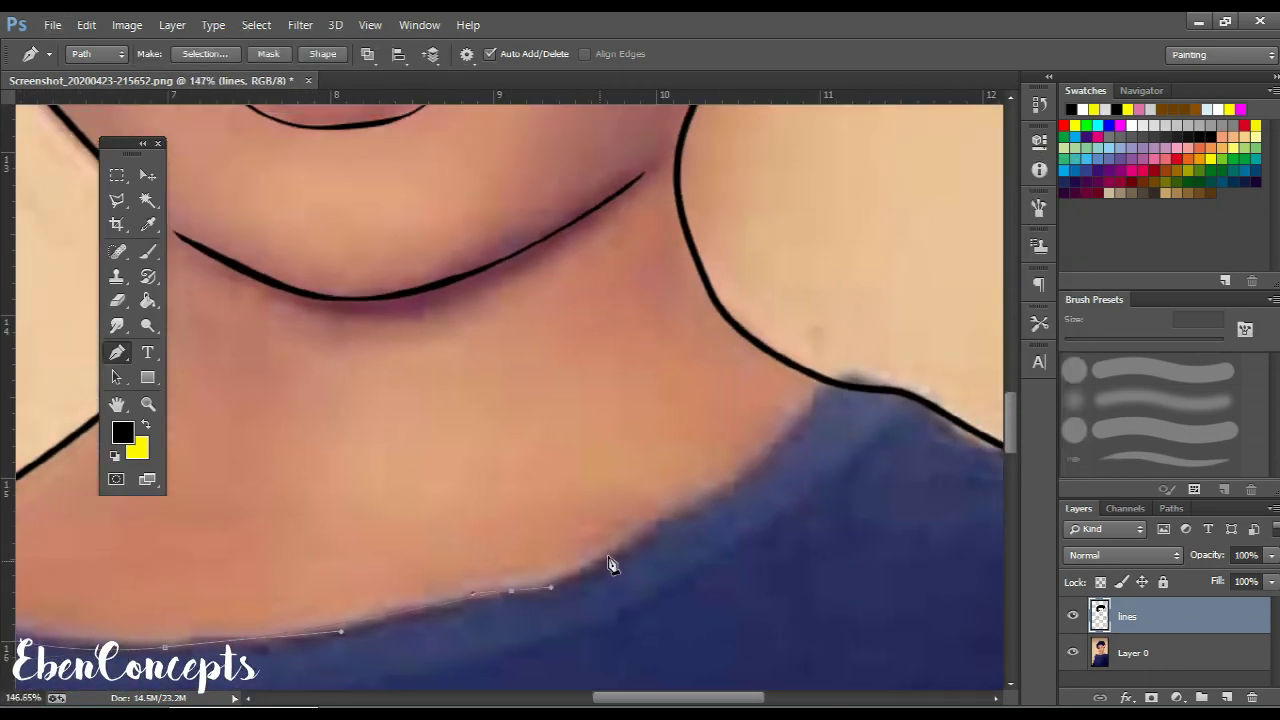
Adjust the path's curve and select the original photo layer, Layer 0
scroll(848, 380, down, 5)
scroll(511, 549, down, 5)
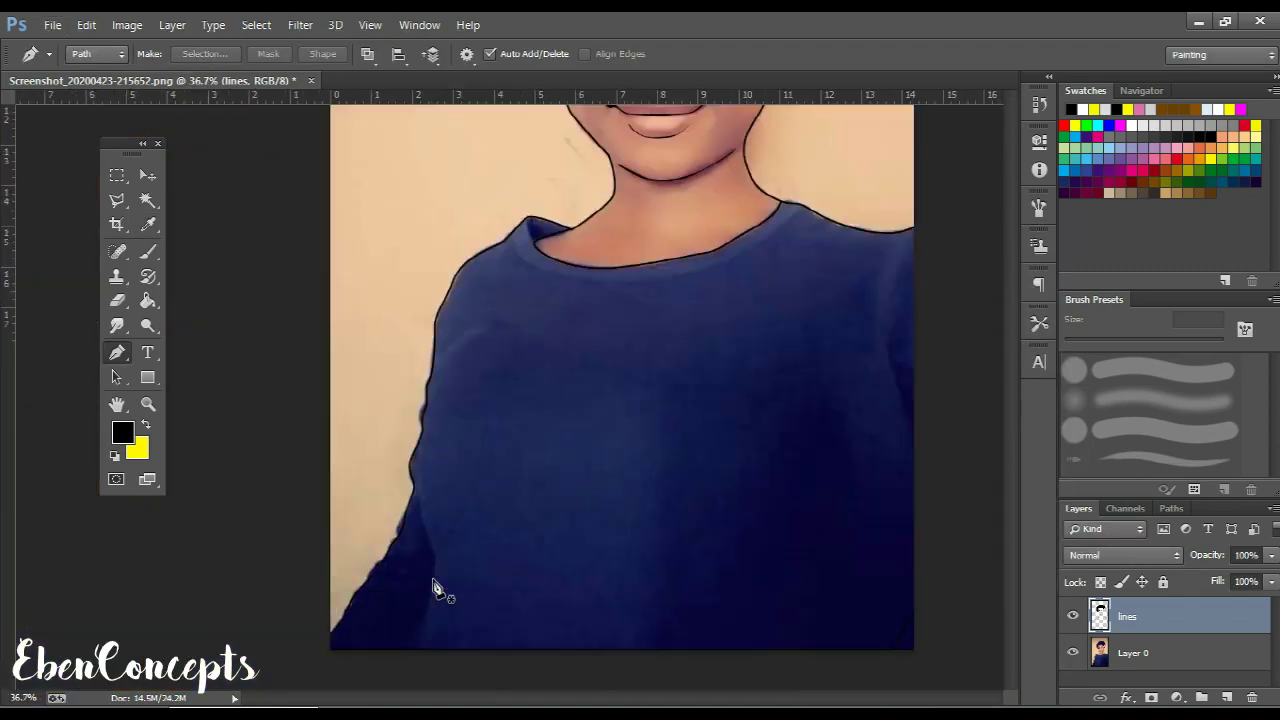
scroll(434, 586, up, 2)
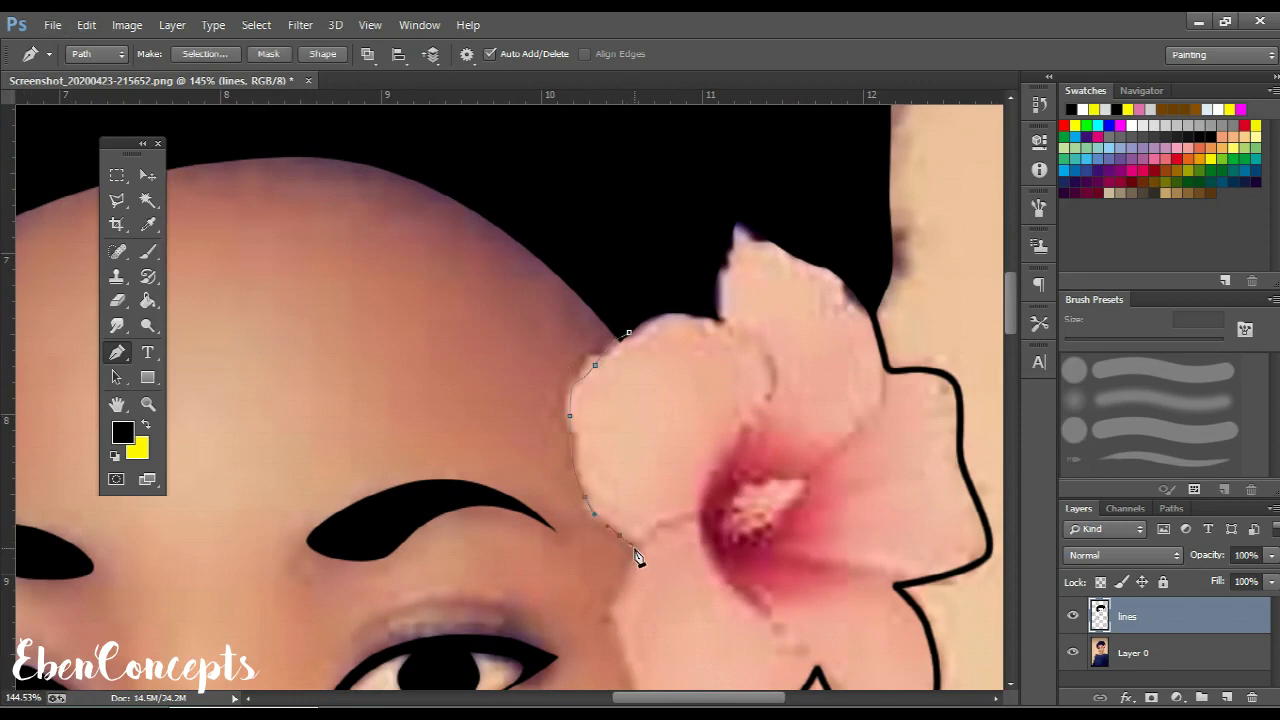
scroll(637, 557, down, 5)
drag(620, 434, 624, 455)
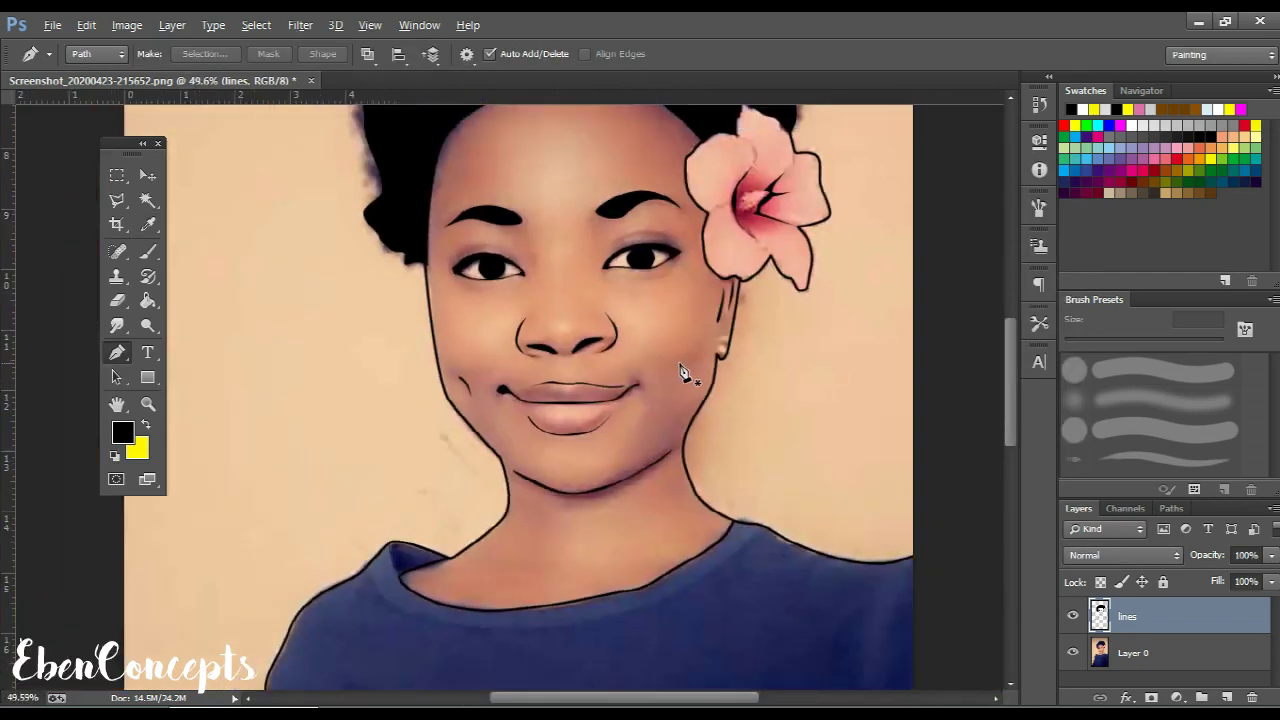
click(1137, 652)
Duplicate the photo layer and apply Poster Edges with Posterization 3
key(ctrl+j)
click(300, 24)
click(330, 88)
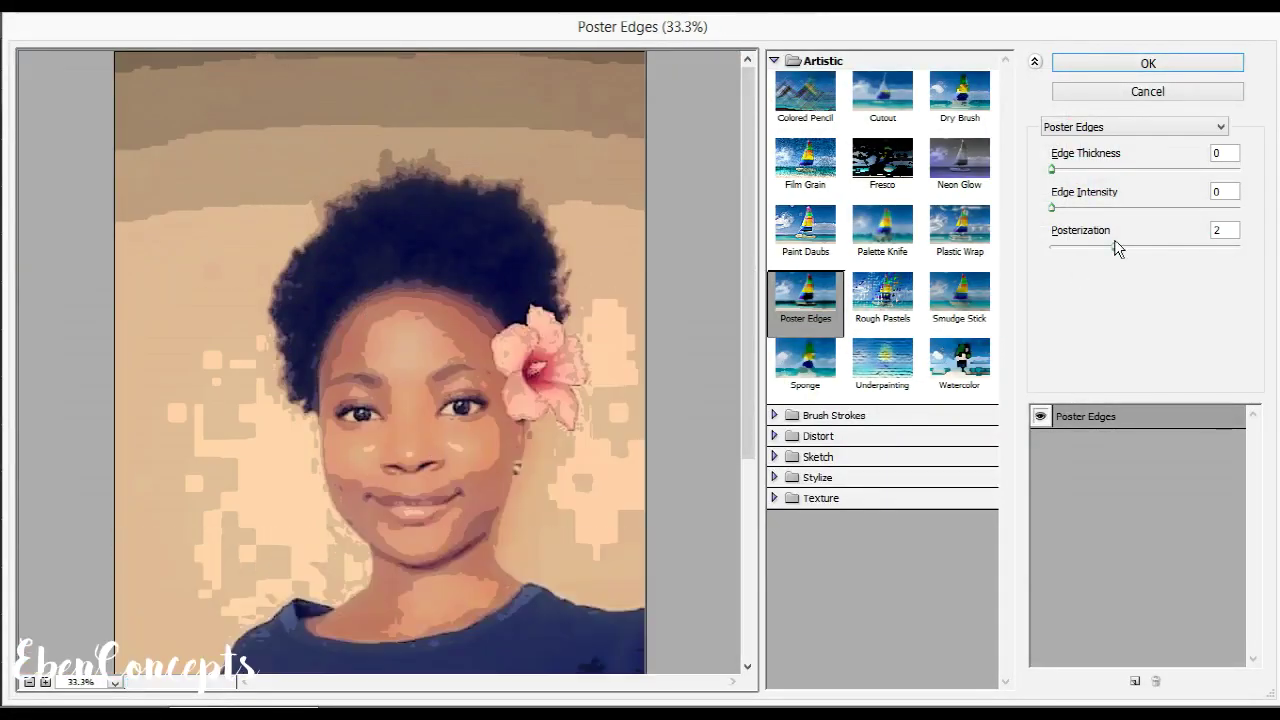
drag(1118, 249, 1151, 249)
scroll(466, 434, up, 1)
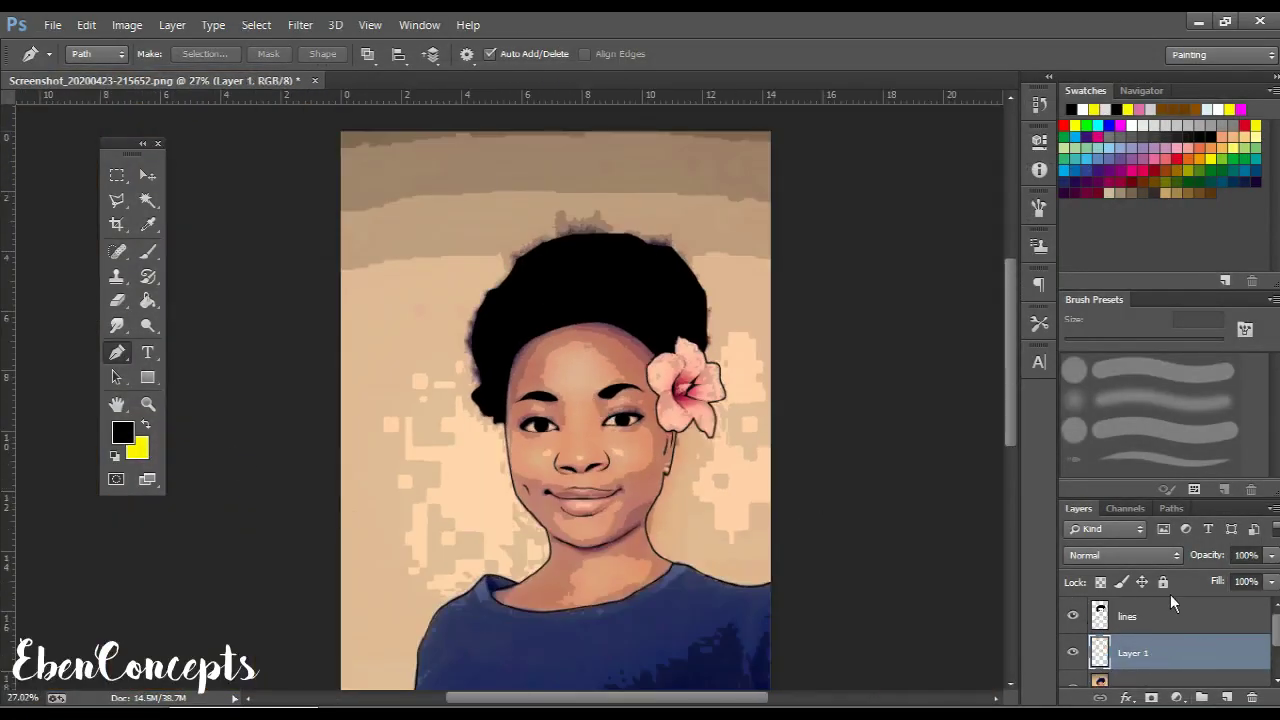
Fill a new Layer 1 with brown using the Paint Bucket, then hide it
click(122, 432)
click(998, 420)
click(991, 380)
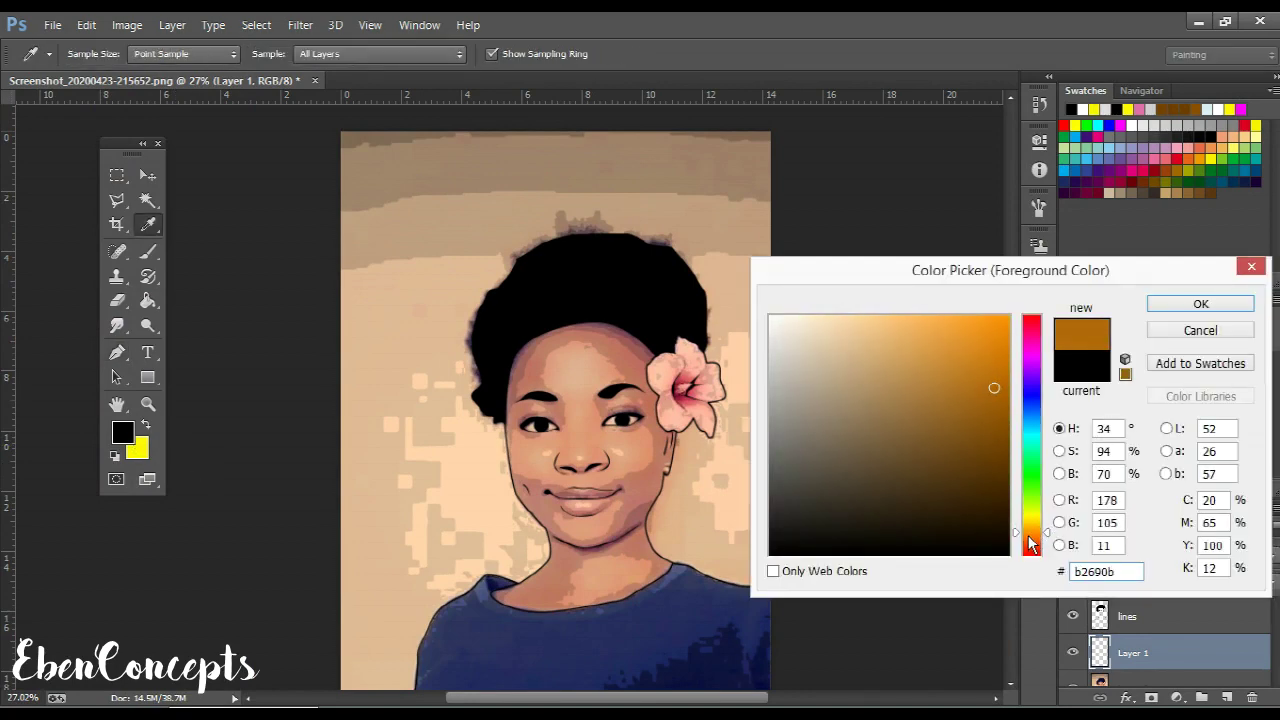
click(977, 383)
key(Return)
key(g)
click(672, 484)
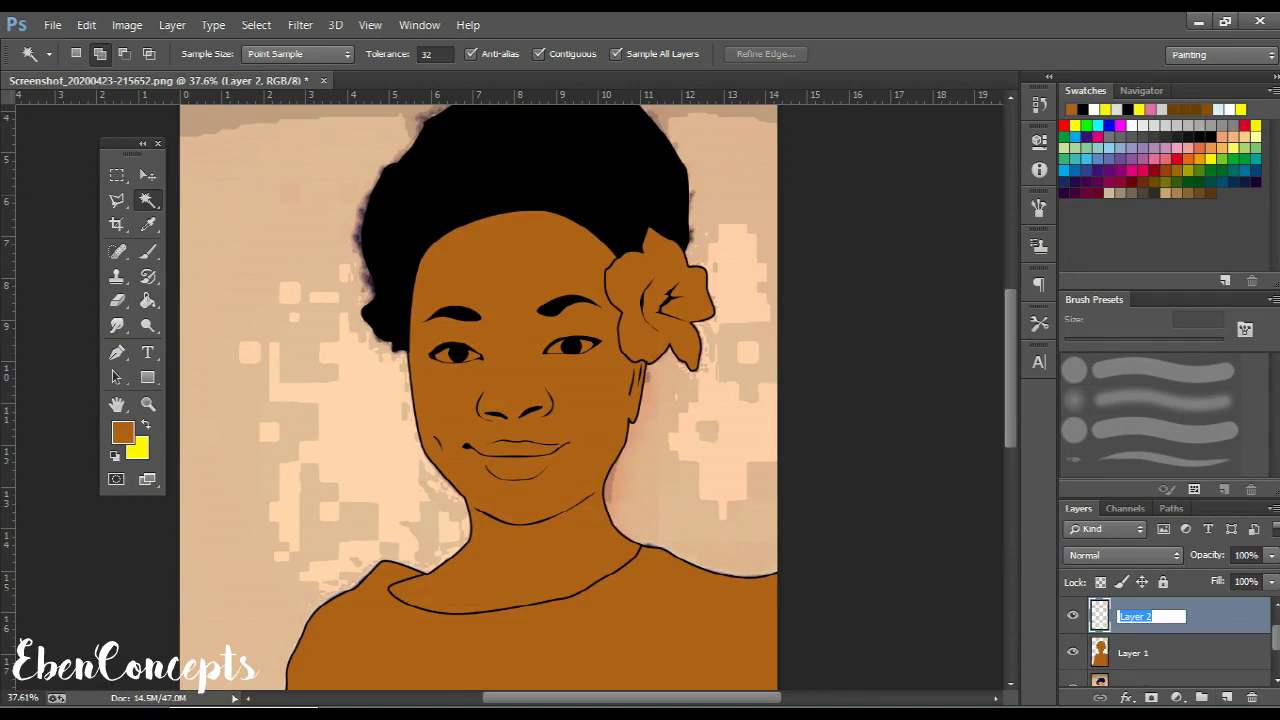
click(1072, 652)
Start a pen path on the face
scroll(480, 400, up, 5)
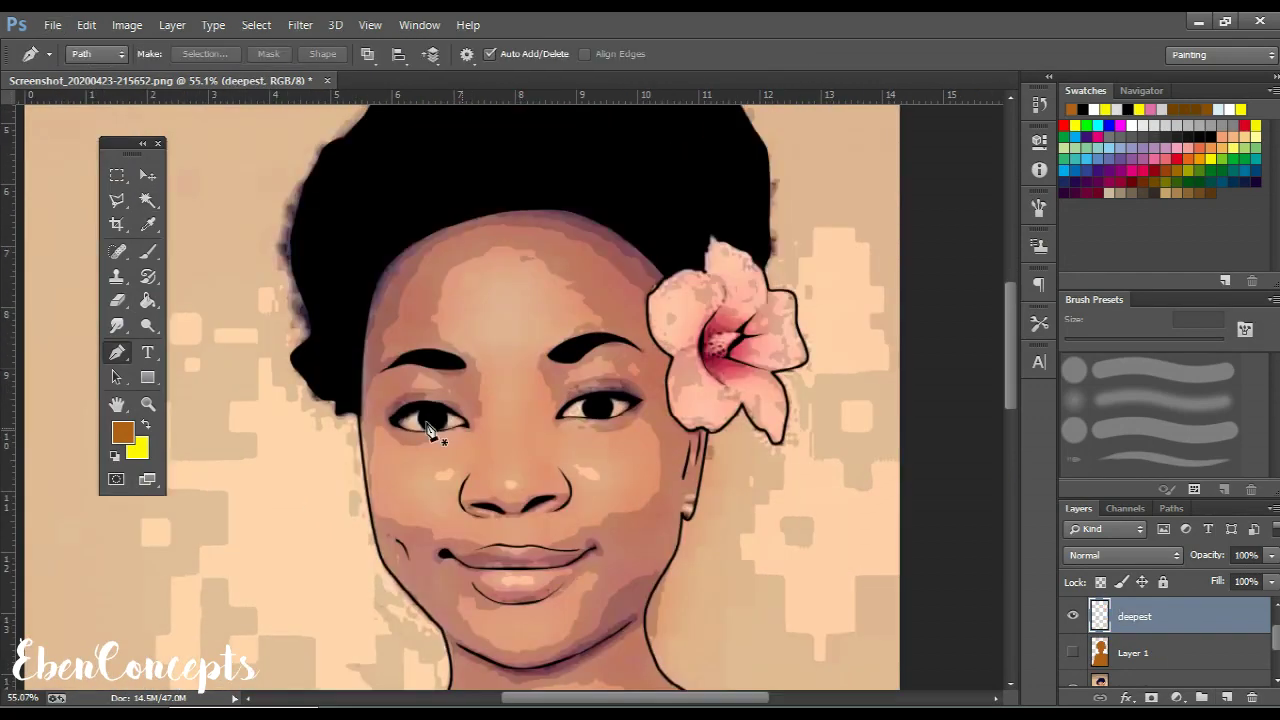
key(p)
click(338, 410)
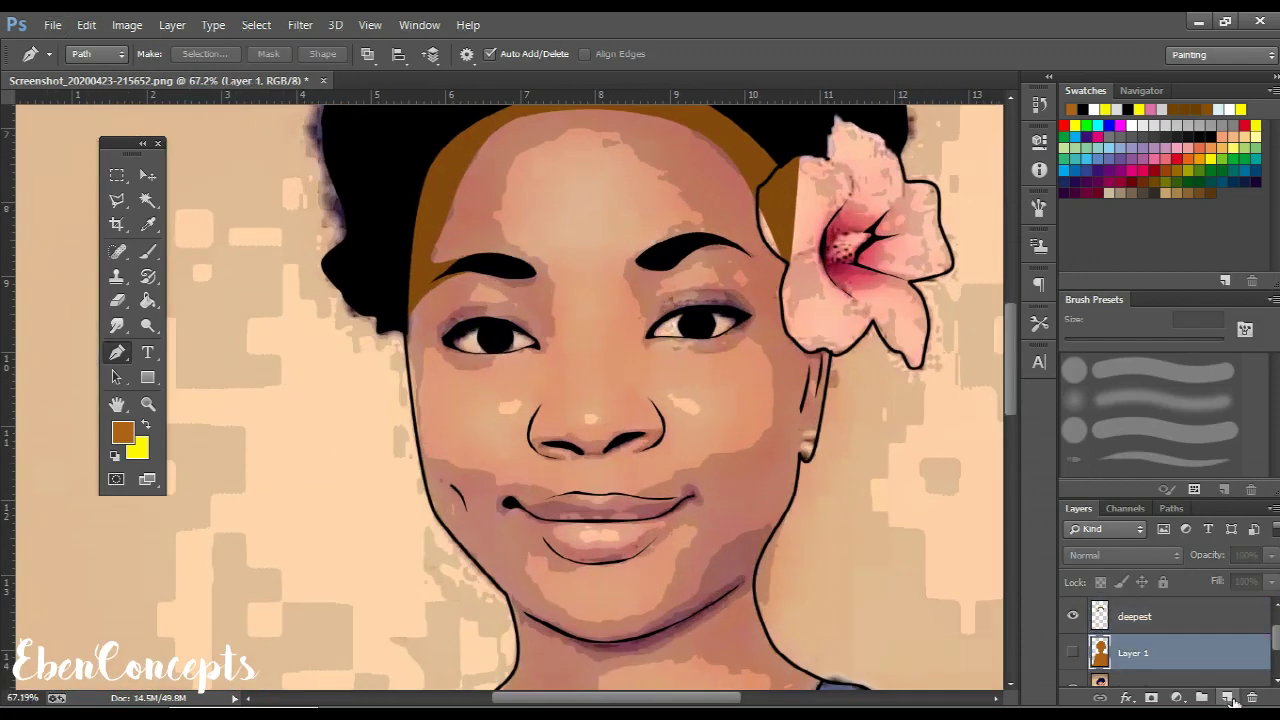
Show Layer 1, choose a brown fill colour and hide Layer 2
click(1076, 654)
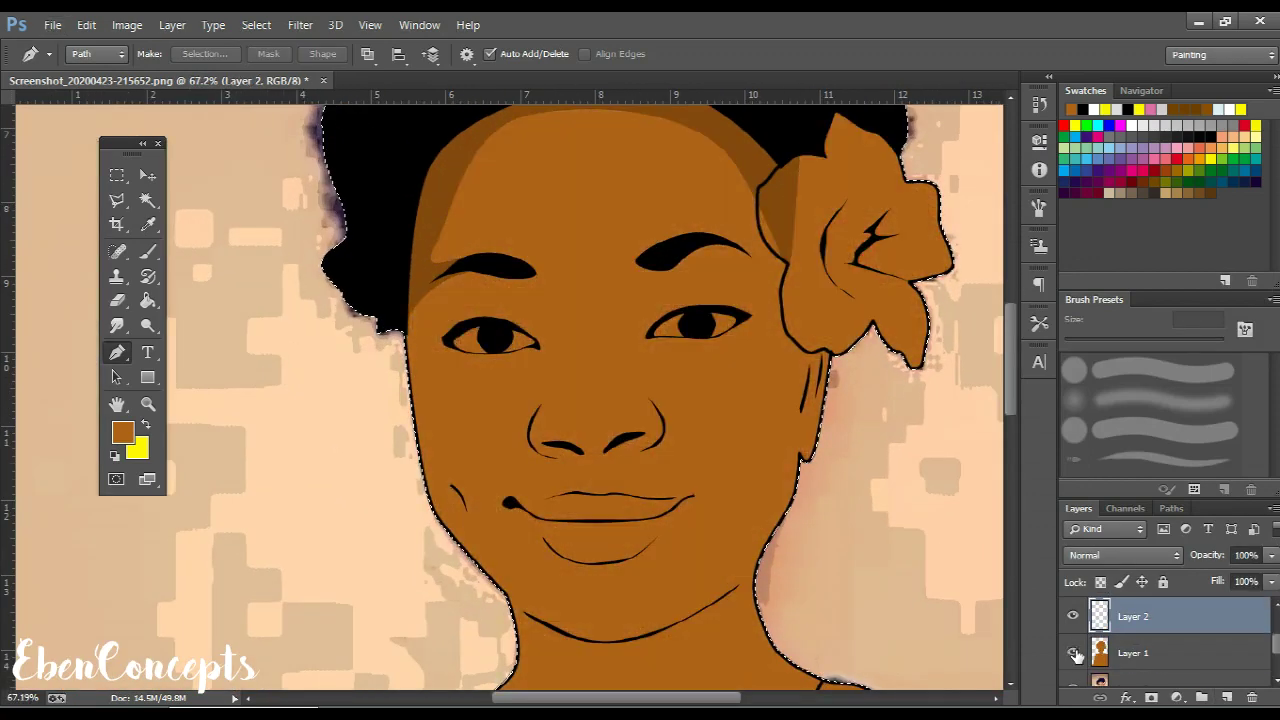
click(122, 432)
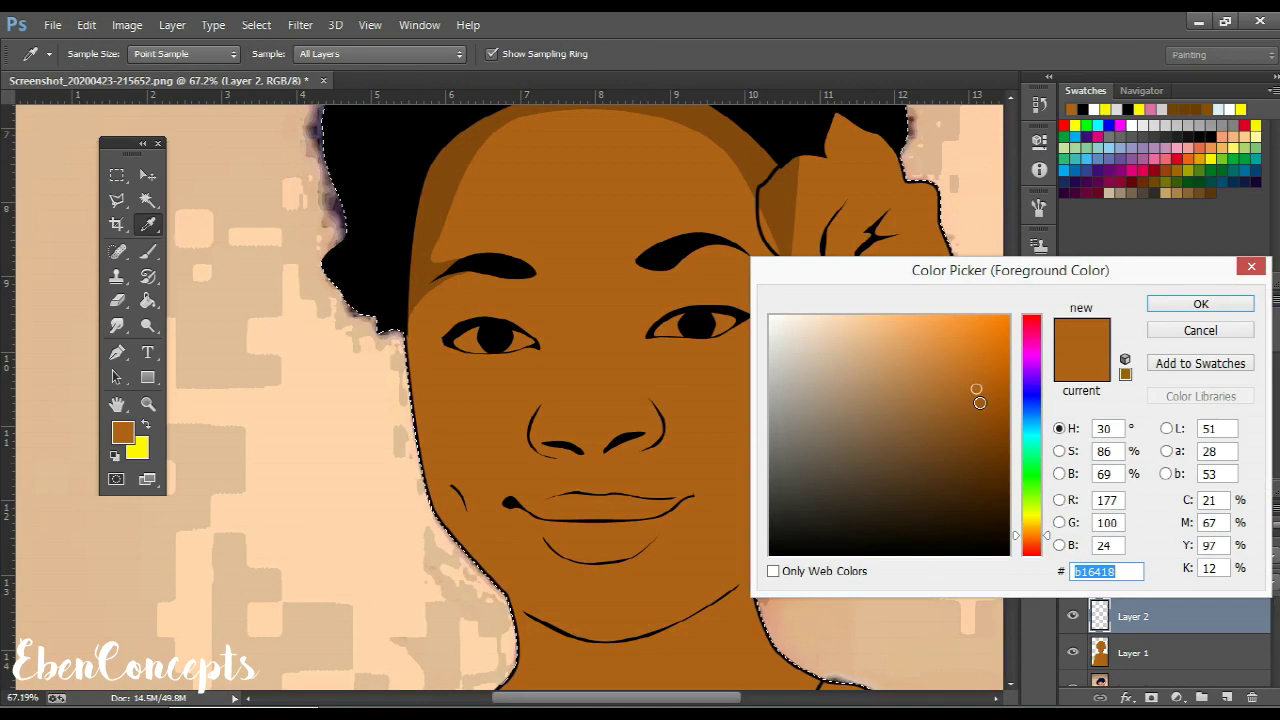
click(1200, 303)
click(1075, 617)
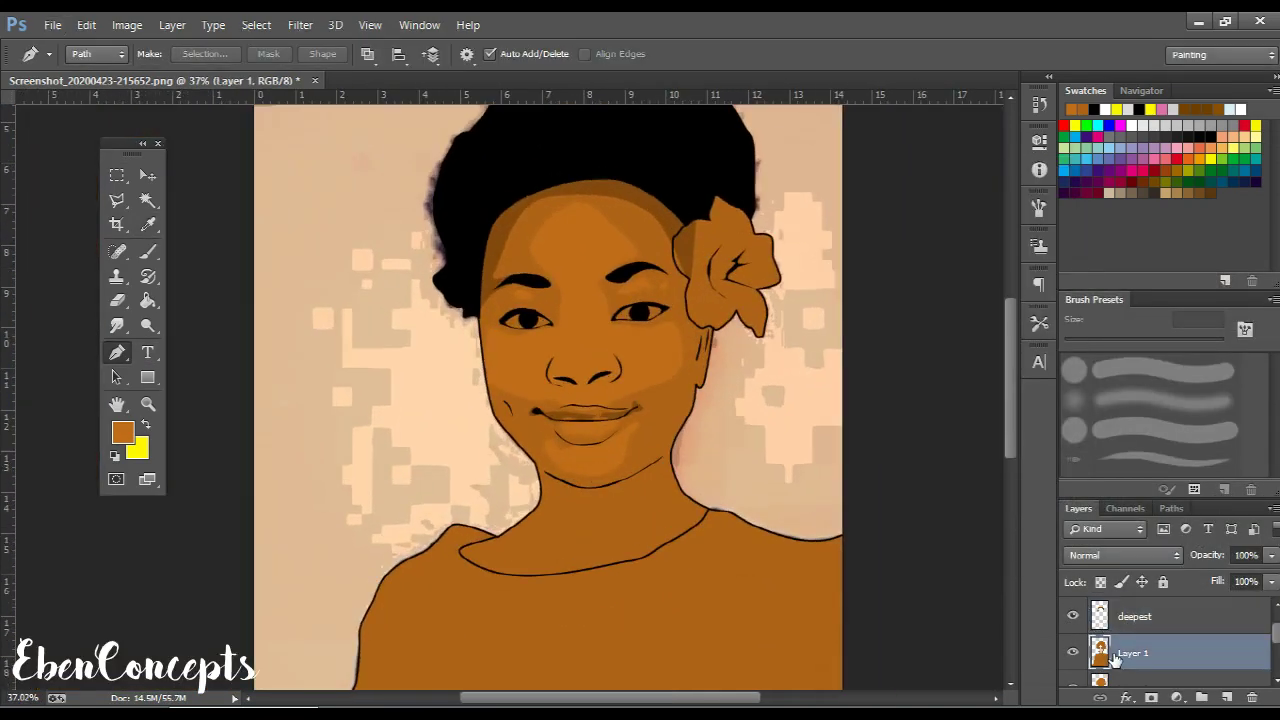
Sample a brown from the forehead and ready the Paint Bucket on a new layer
click(653, 241)
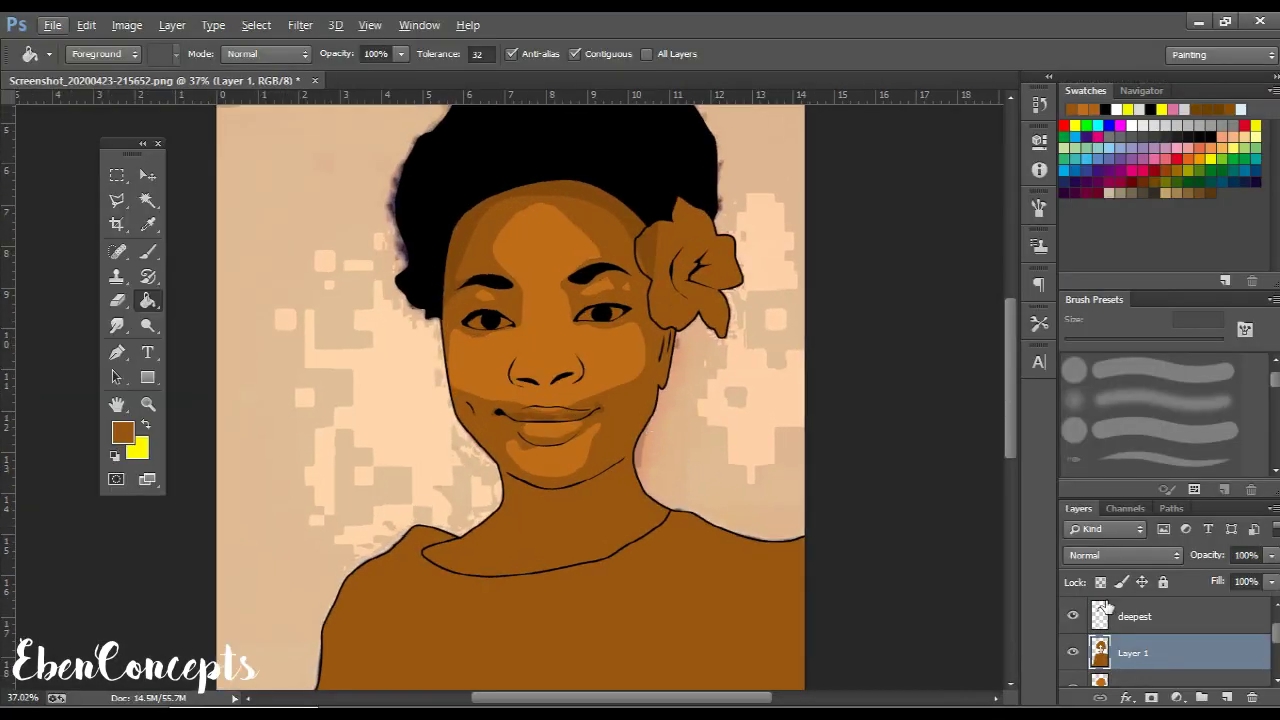
key(ctrl+j)
click(122, 432)
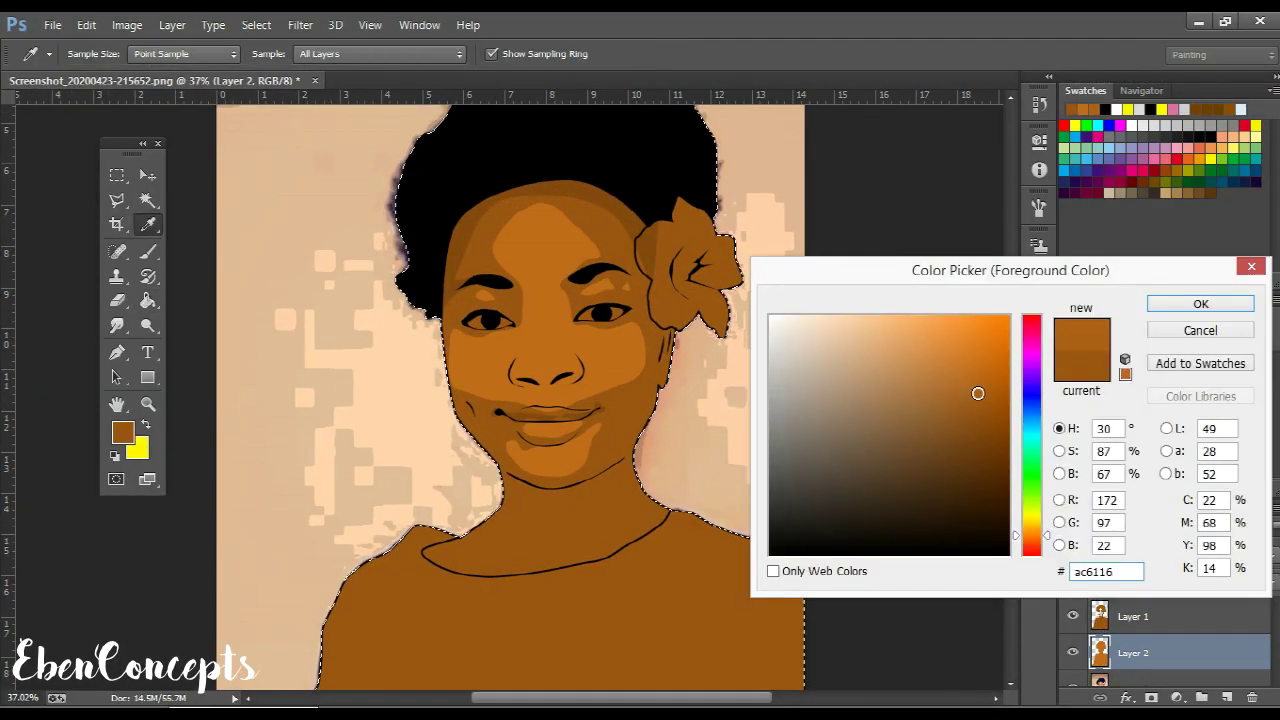
key(Return)
key(g)
scroll(729, 423, up, 2)
Toggle Layer 1 and Layer 2 visibility to compare the brown fills with the photo
click(1073, 652)
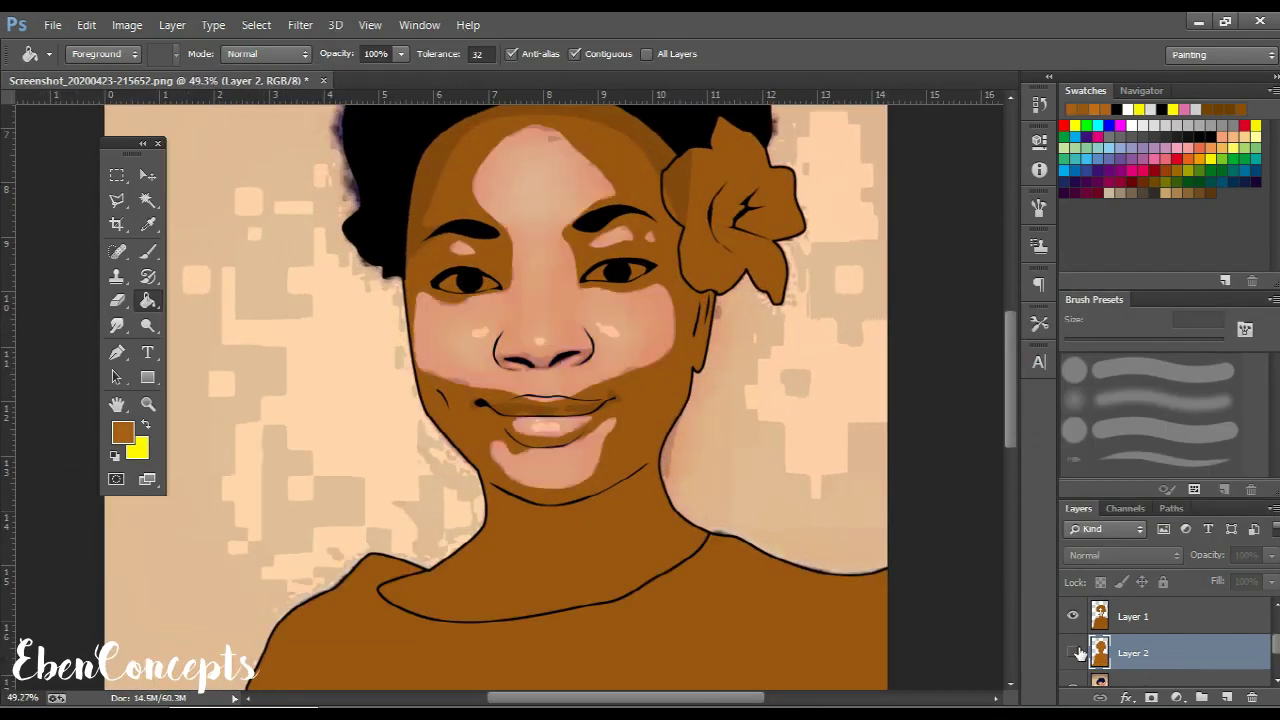
click(1073, 616)
click(1073, 616)
click(1073, 616)
click(1073, 652)
scroll(596, 453, up, 3)
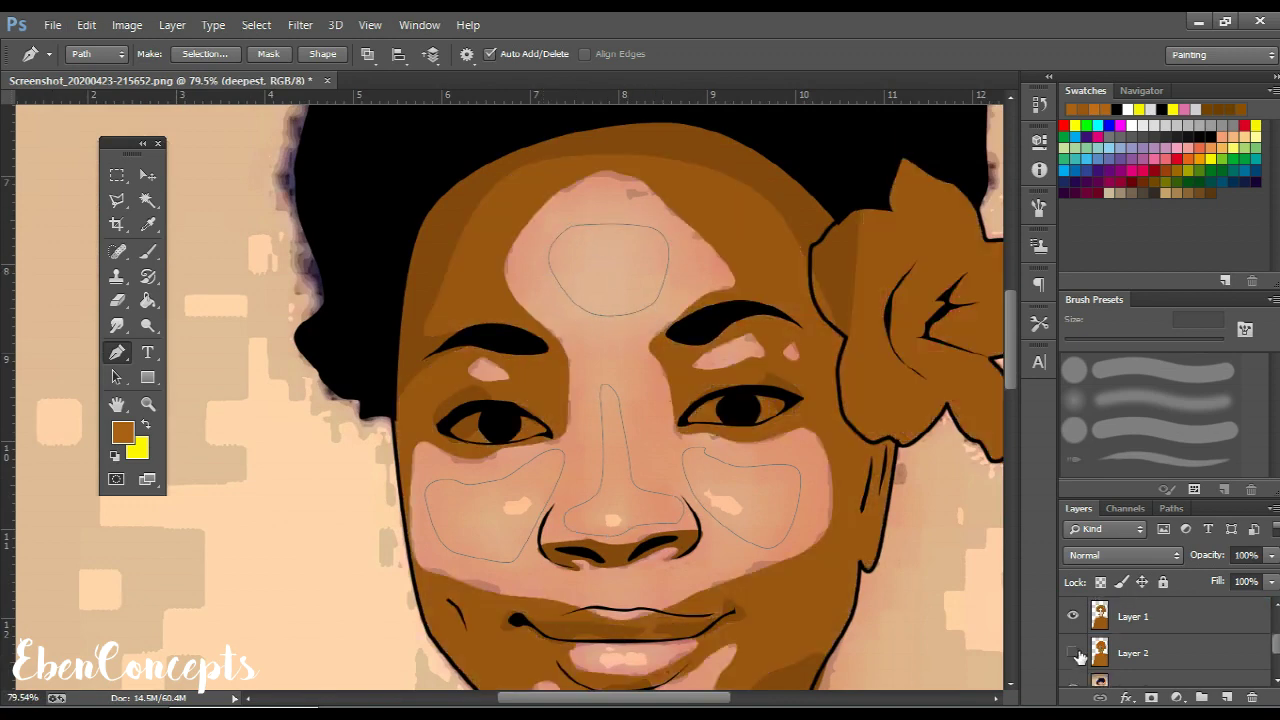
Fill the forehead, nose and cheek highlight paths with colour on a new layer named White
click(122, 432)
key(Escape)
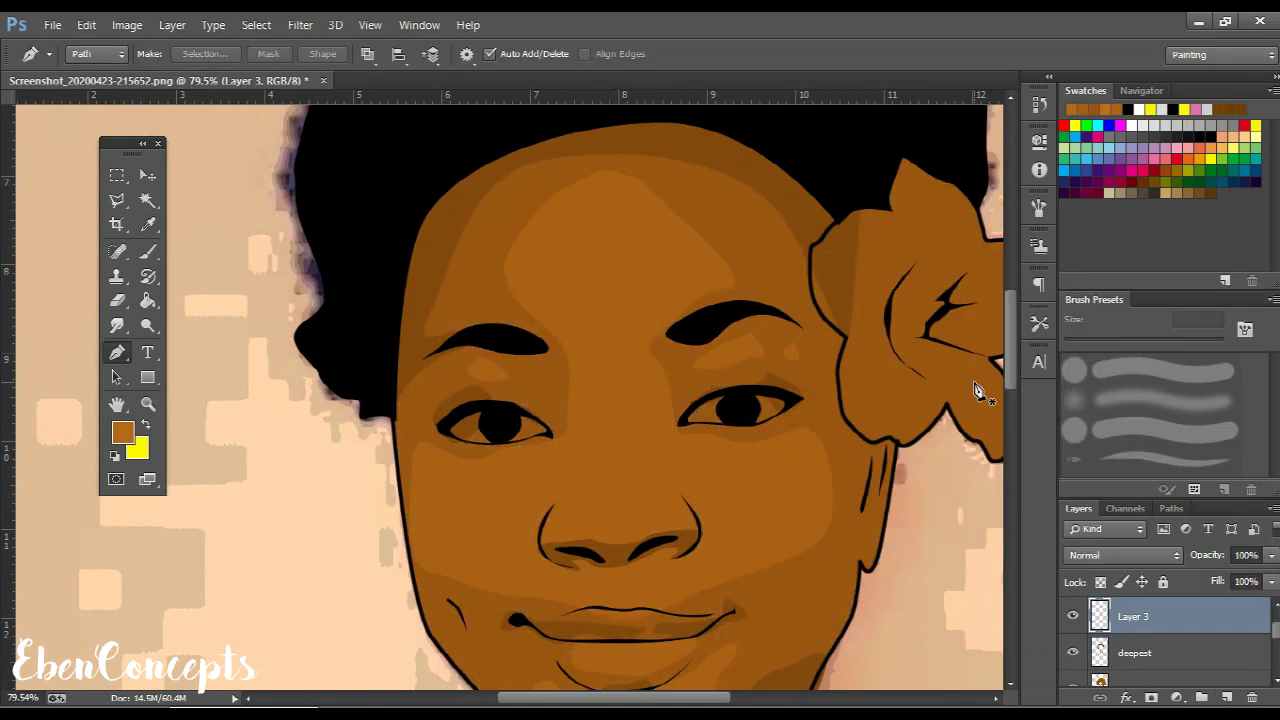
right_click(757, 248)
click(785, 346)
click(900, 225)
click(880, 270)
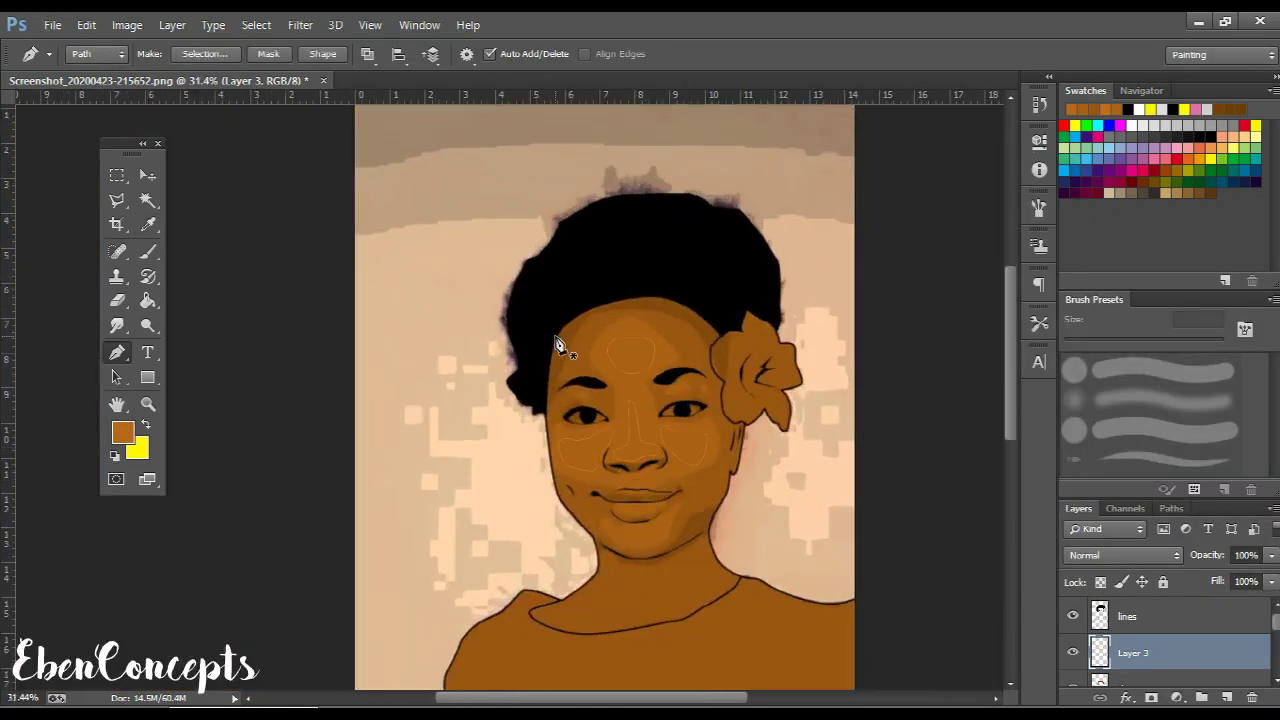
click(930, 276)
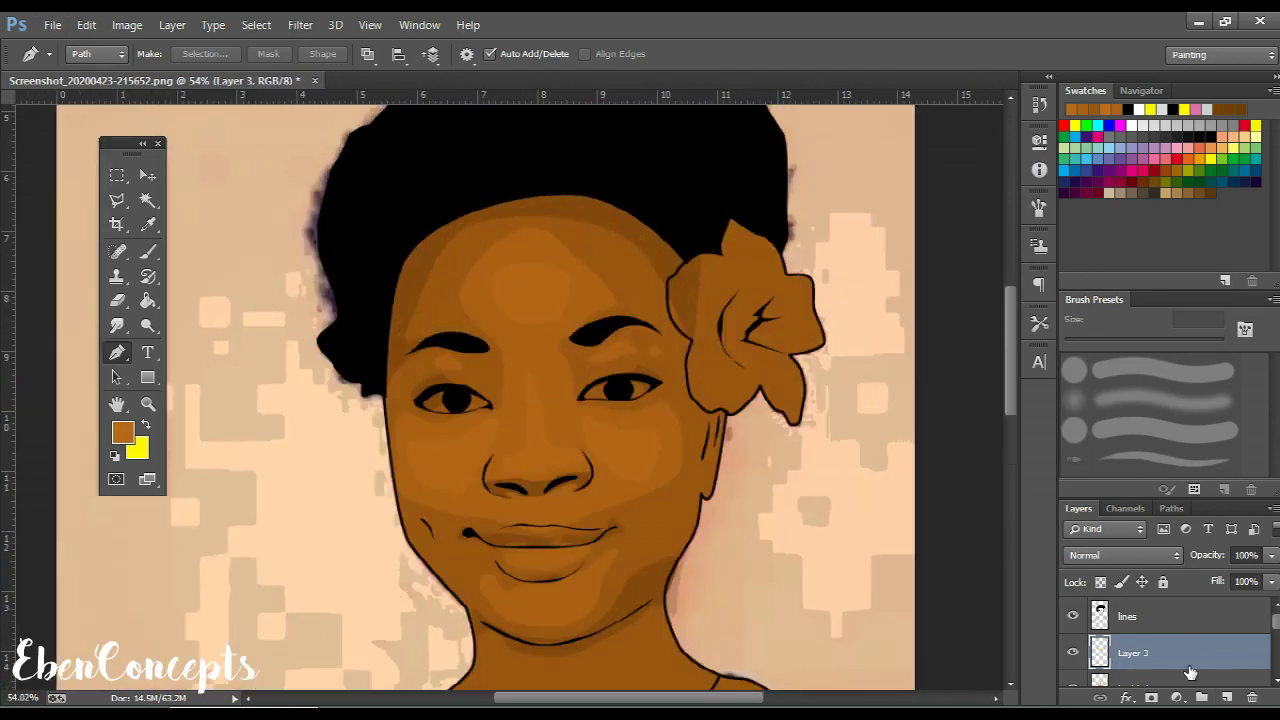
text(White)
key(Return)
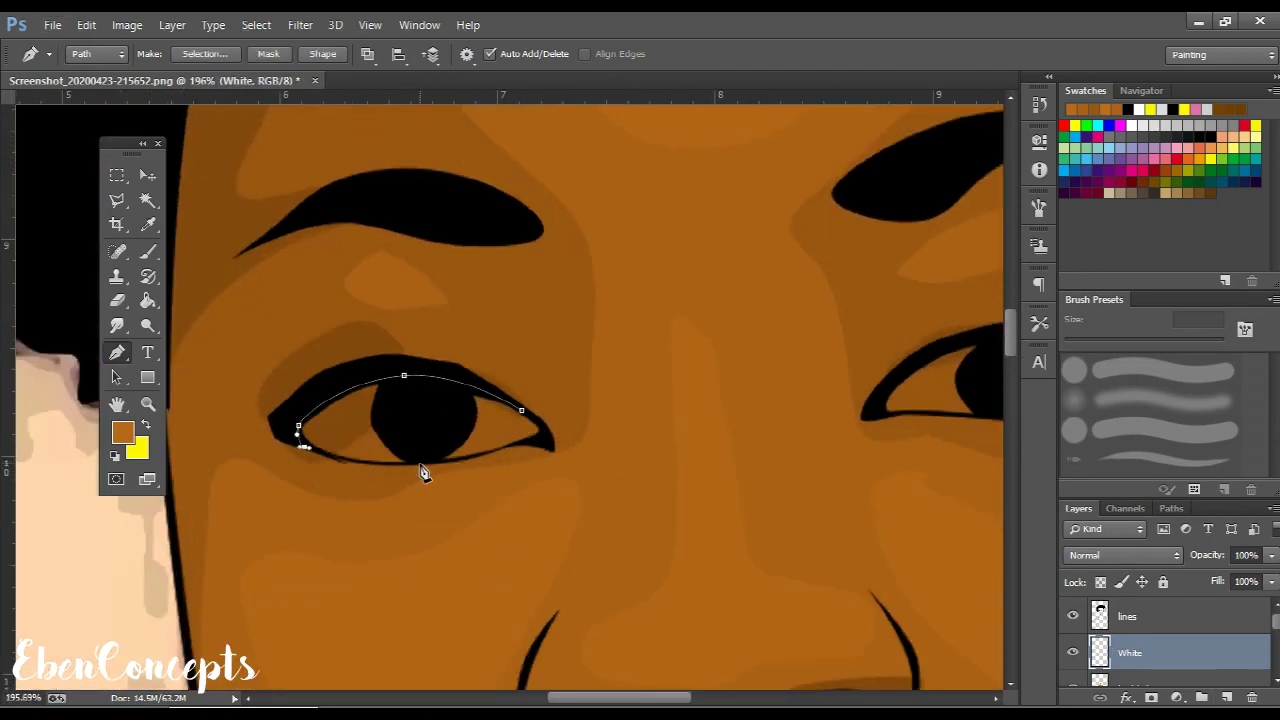
Fill the eye outline paths with white
scroll(423, 473, up, 3)
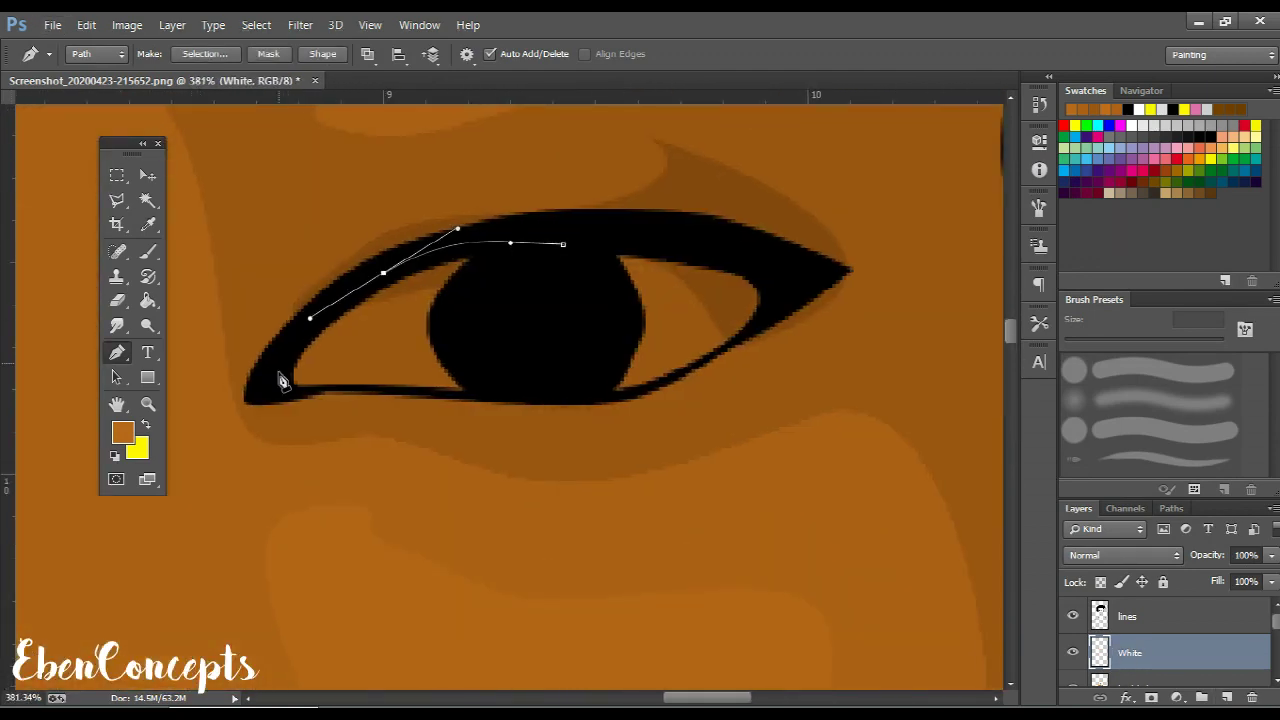
key(ctrl+0)
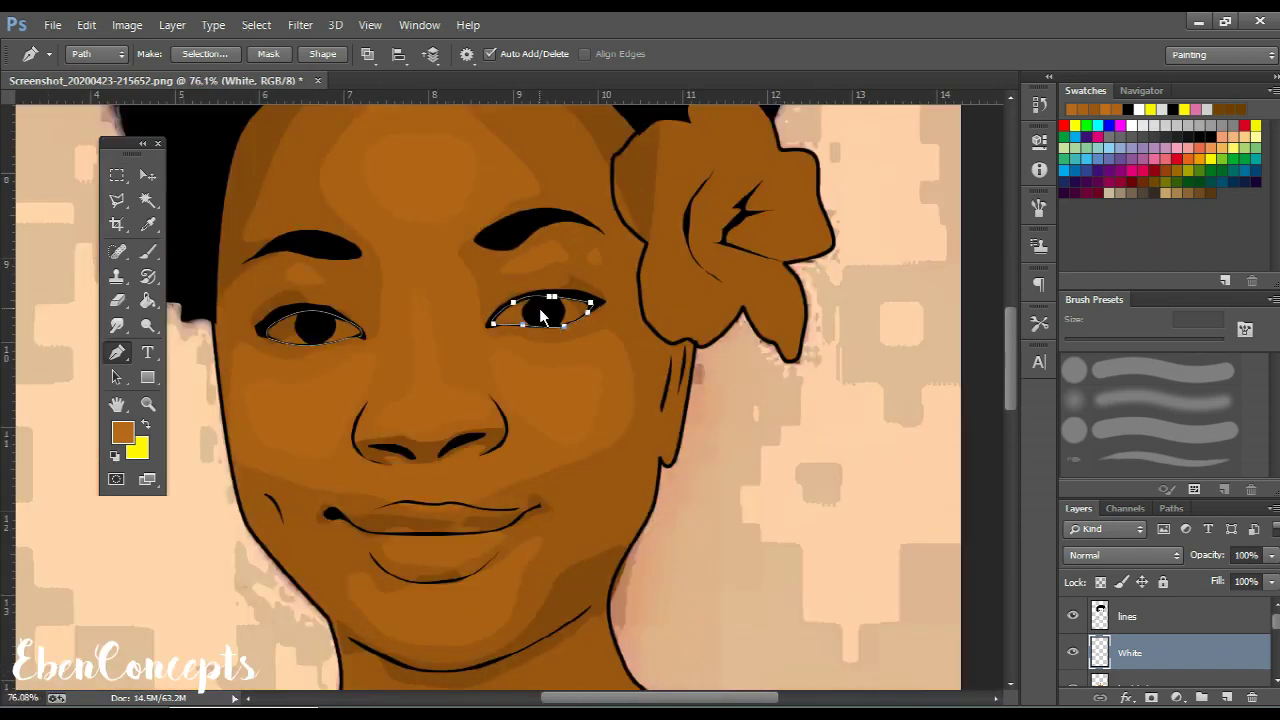
right_click(428, 250)
click(471, 354)
click(900, 222)
click(880, 270)
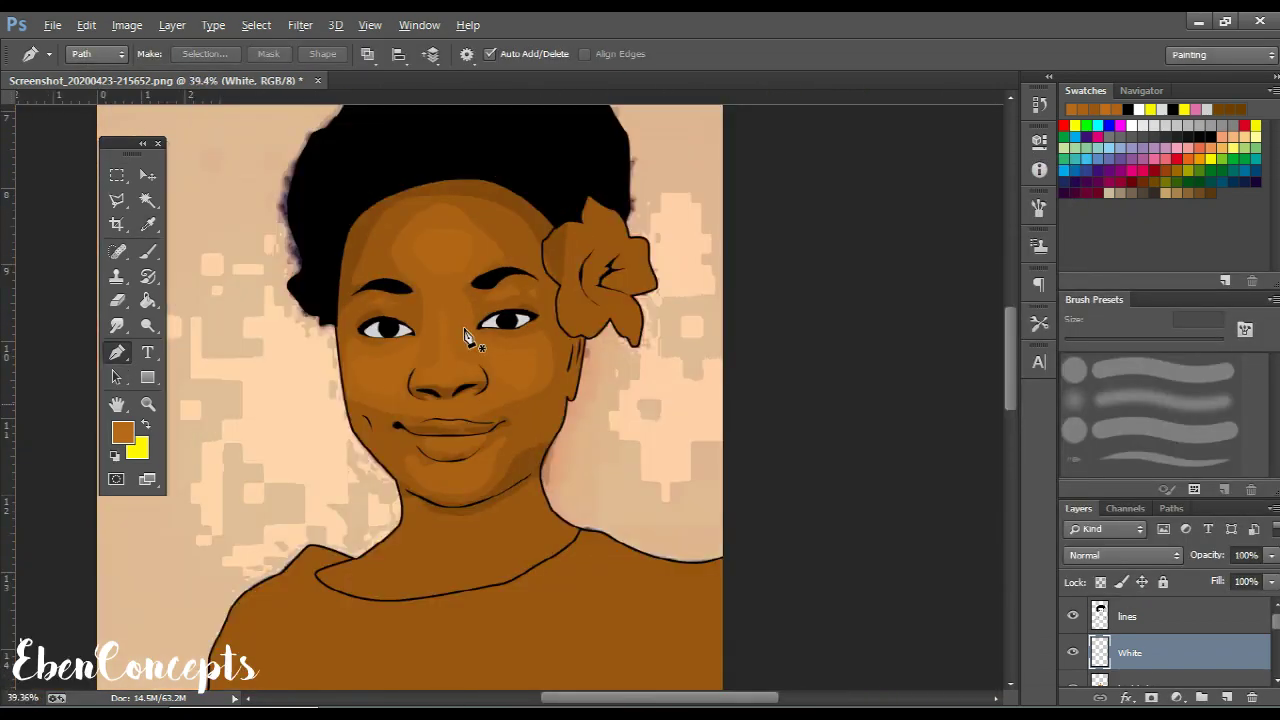
scroll(551, 363, up, 1)
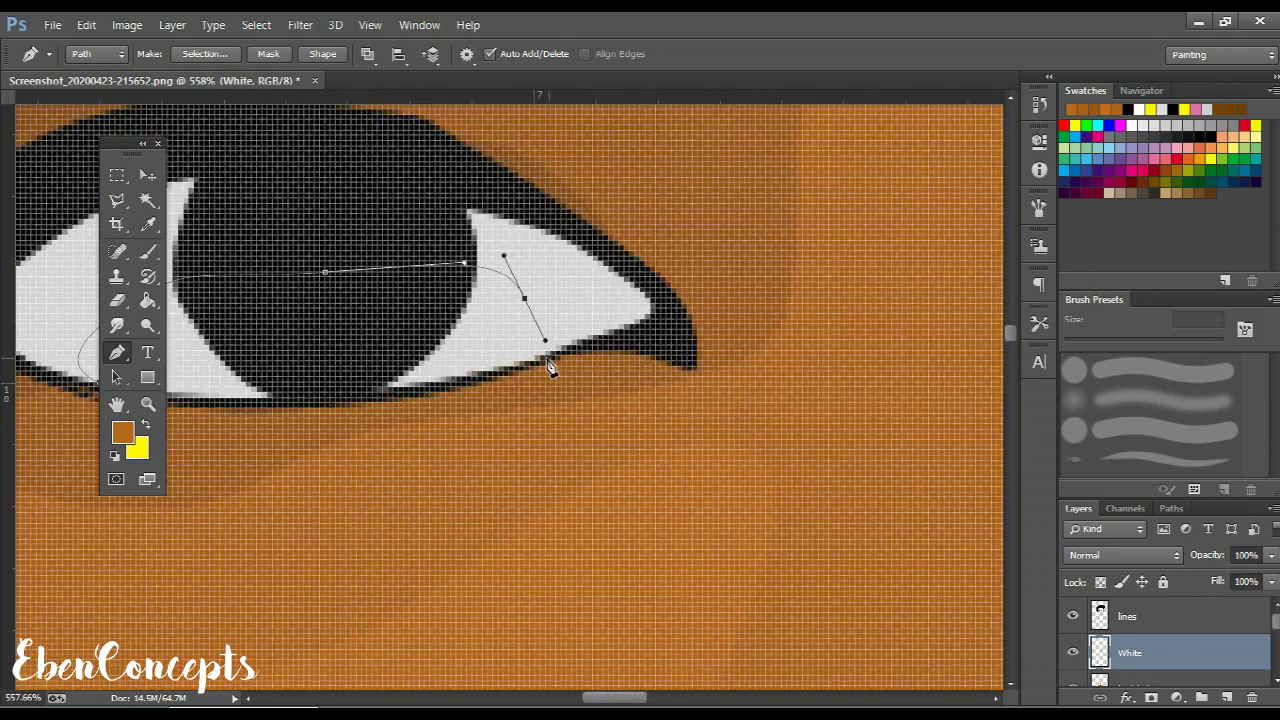
click(660, 317)
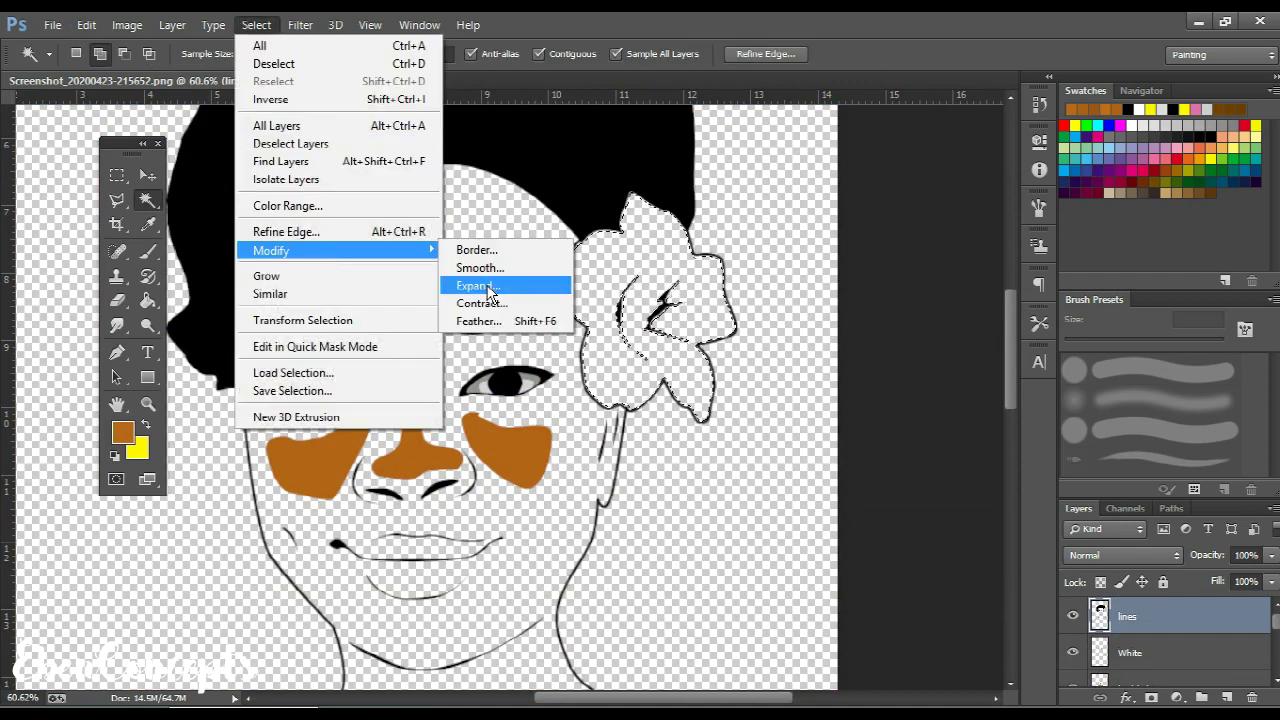
Show the deepest shading layer again and add a new layer above White
click(1073, 653)
click(1200, 625)
click(1225, 697)
key(s)
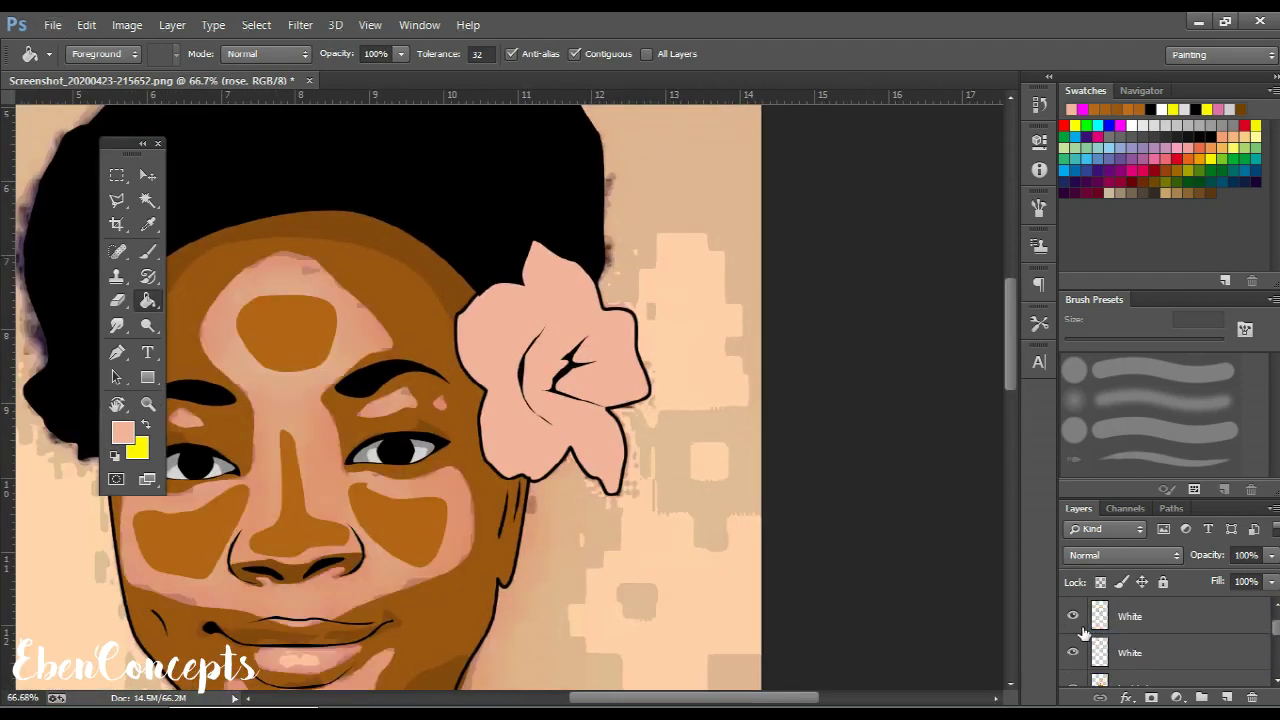
Hide Layer 2 and tone the flower centre to a muted crimson with Hue/Saturation
click(1077, 652)
scroll(610, 338, up, 2)
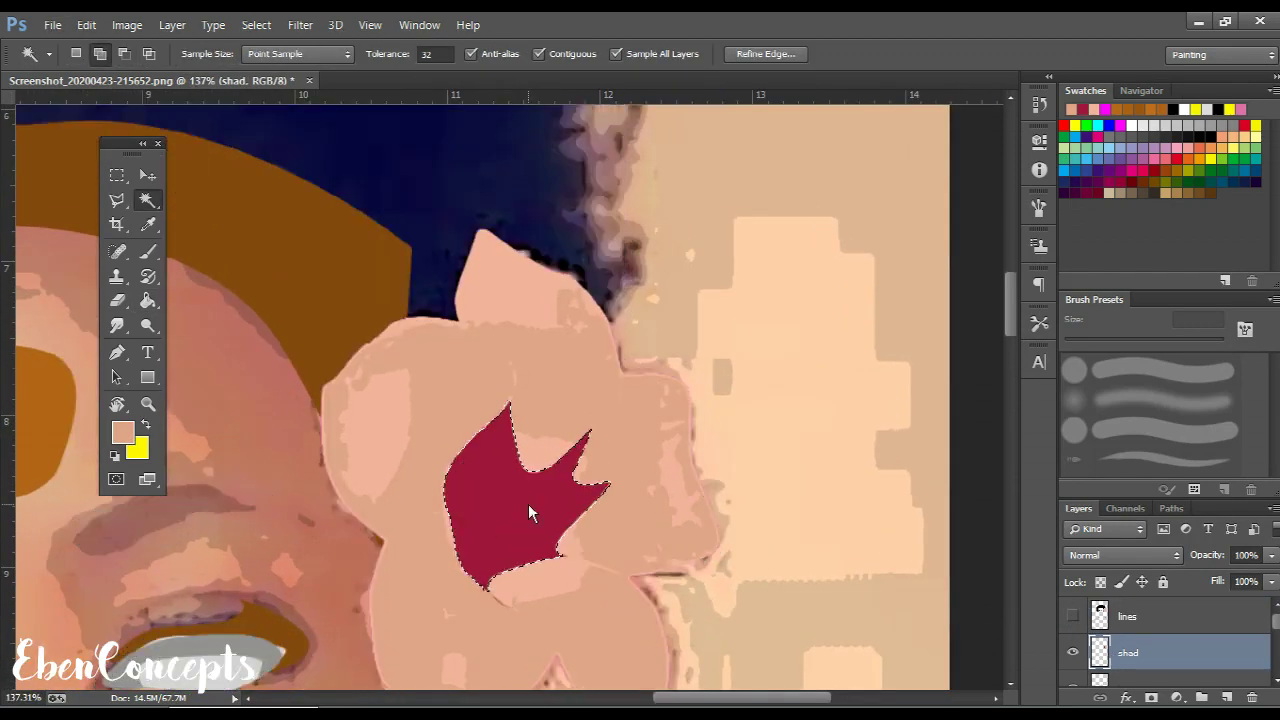
key(ctrl+u)
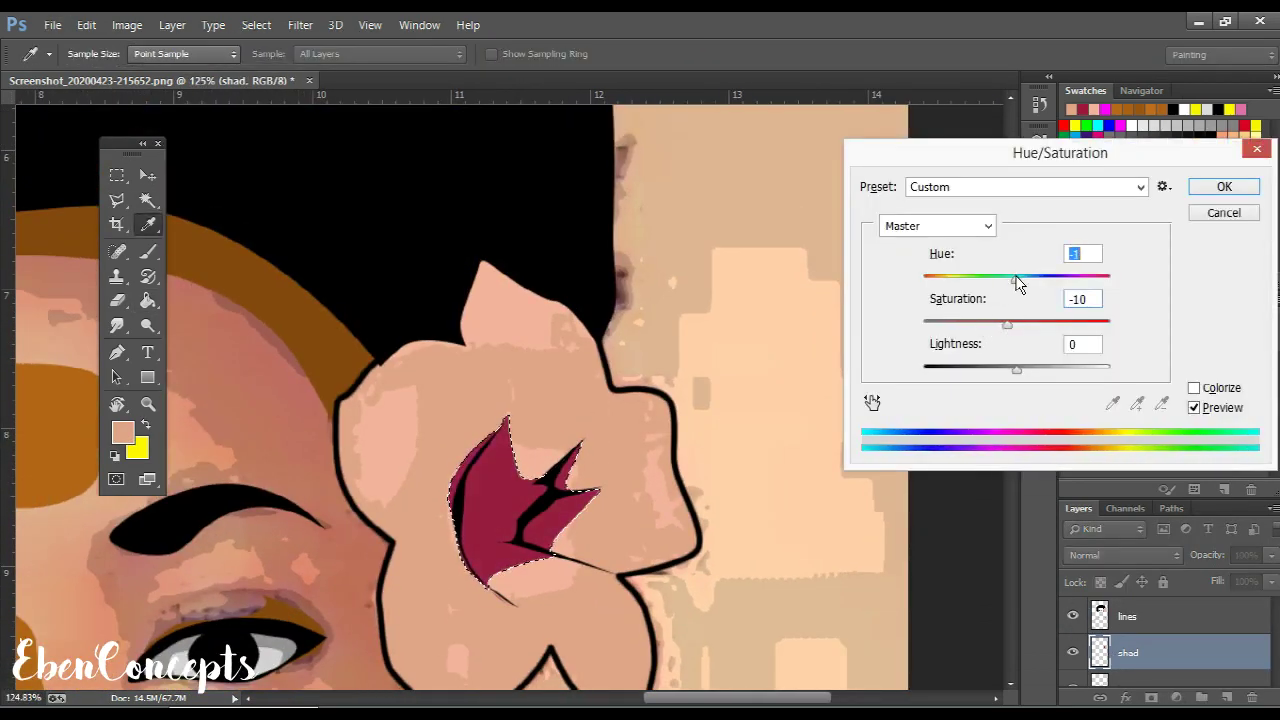
key(Tab)
key(Tab)
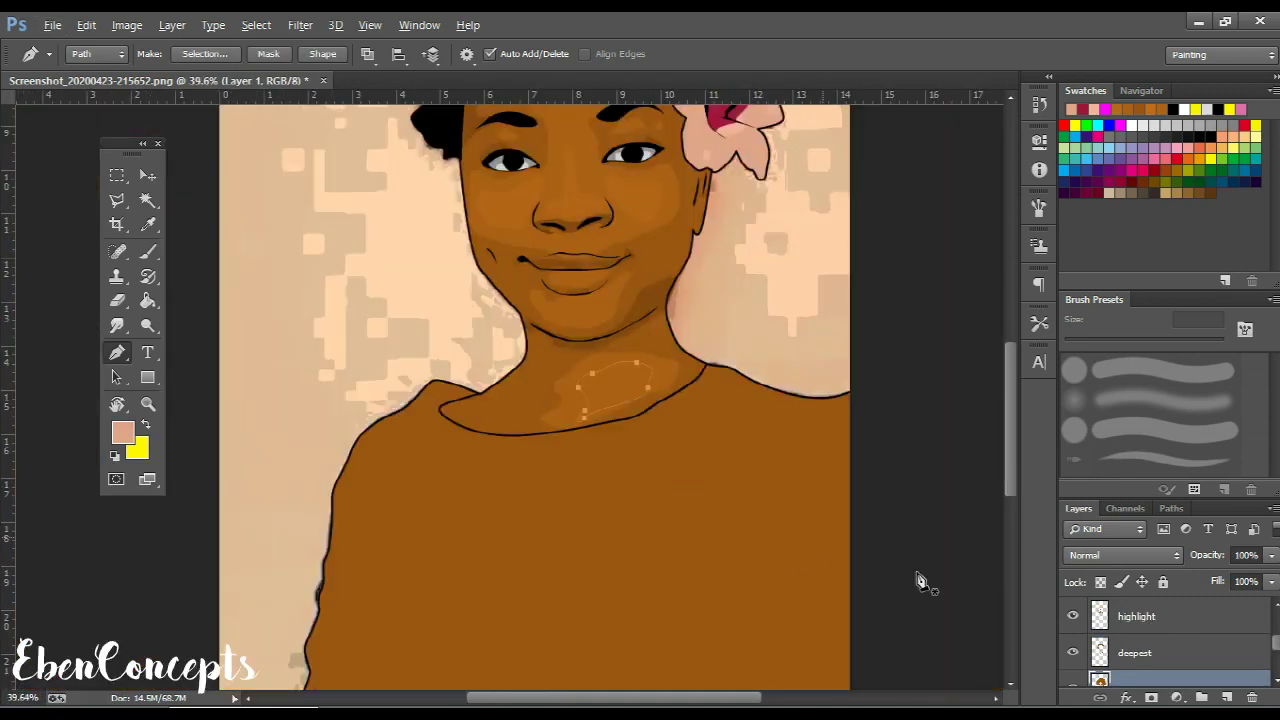
Fill the neck highlight path with a solid colour
right_click(677, 250)
click(786, 360)
click(900, 225)
click(920, 284)
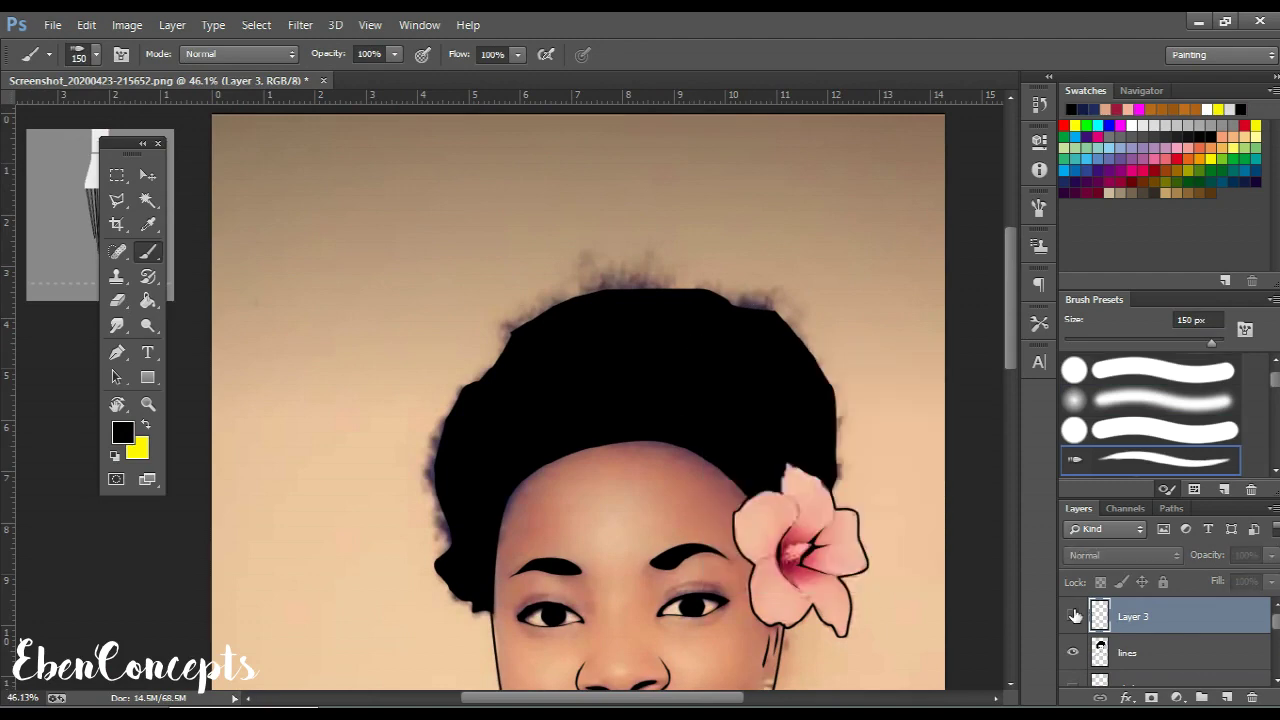
Paint black over the fuzzy hair edges at the top and above the flower
drag(590, 288, 610, 285)
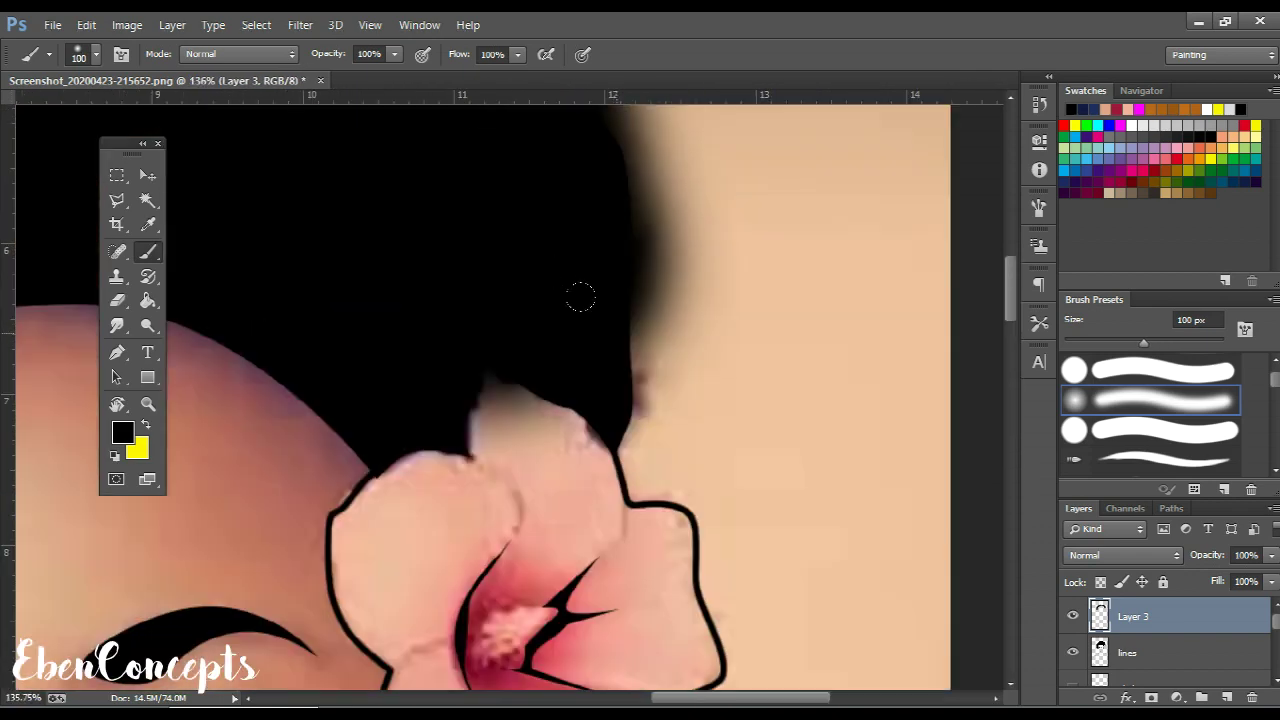
drag(577, 294, 619, 410)
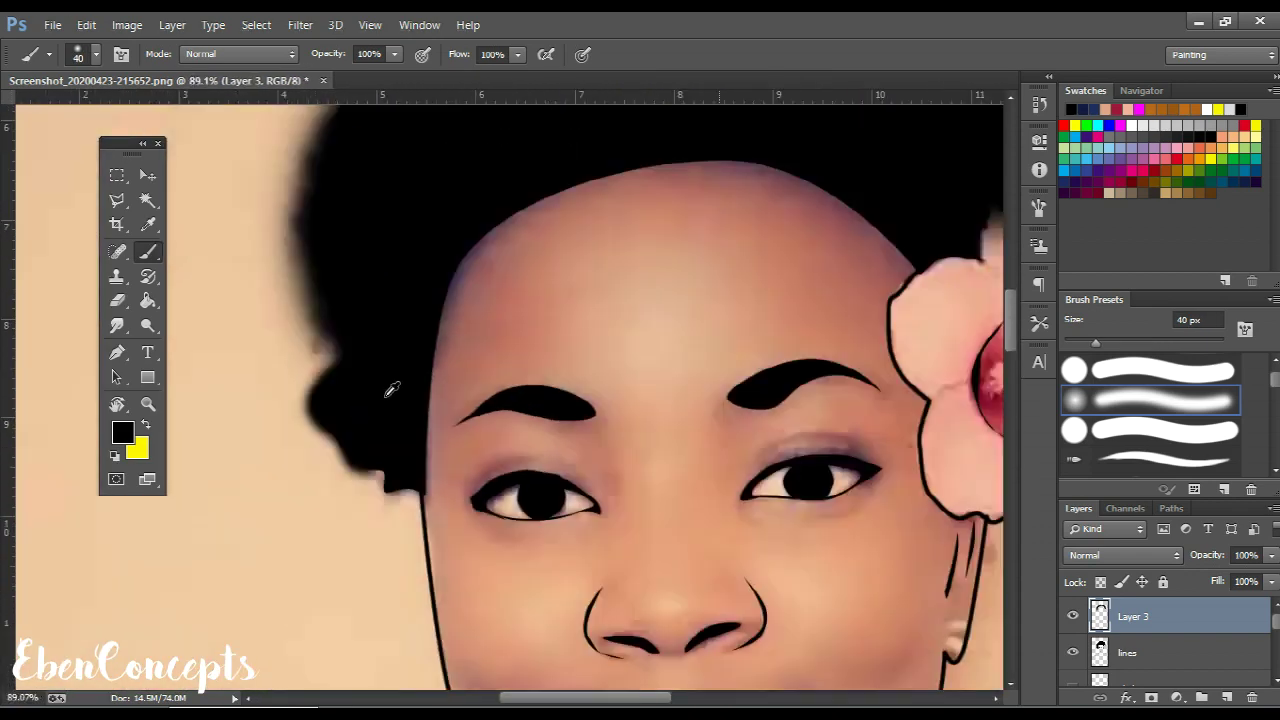
scroll(323, 463, down, 5)
scroll(1076, 632, down, 1)
click(1076, 632)
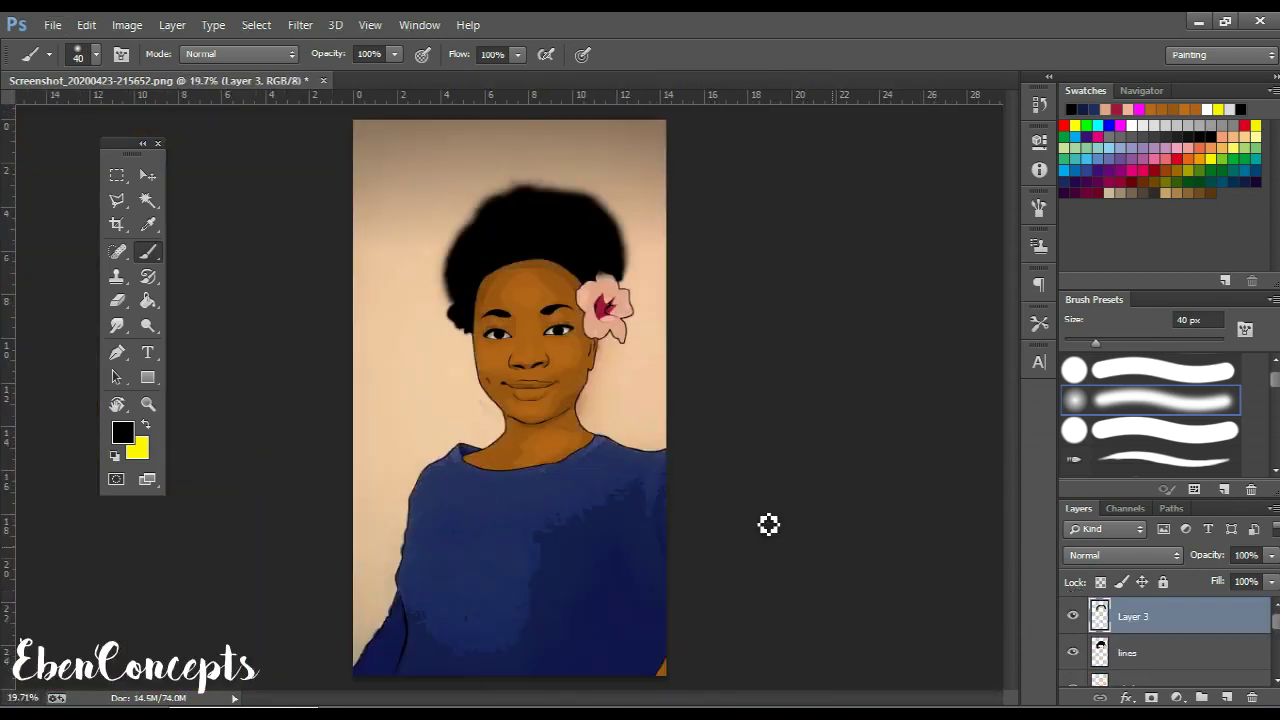
Crop the portrait taller with no fixed ratio, then hide and select Layer 0
key(c)
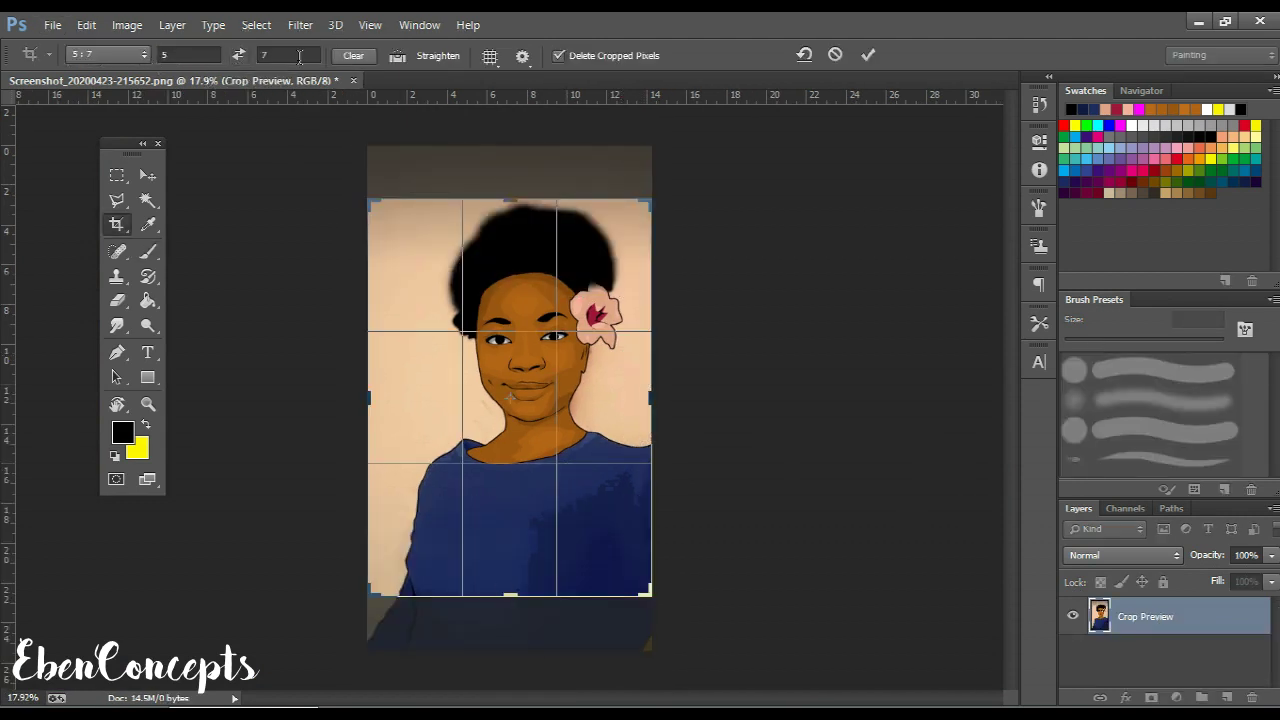
key(BackSpace)
drag(510, 596, 510, 612)
key(Return)
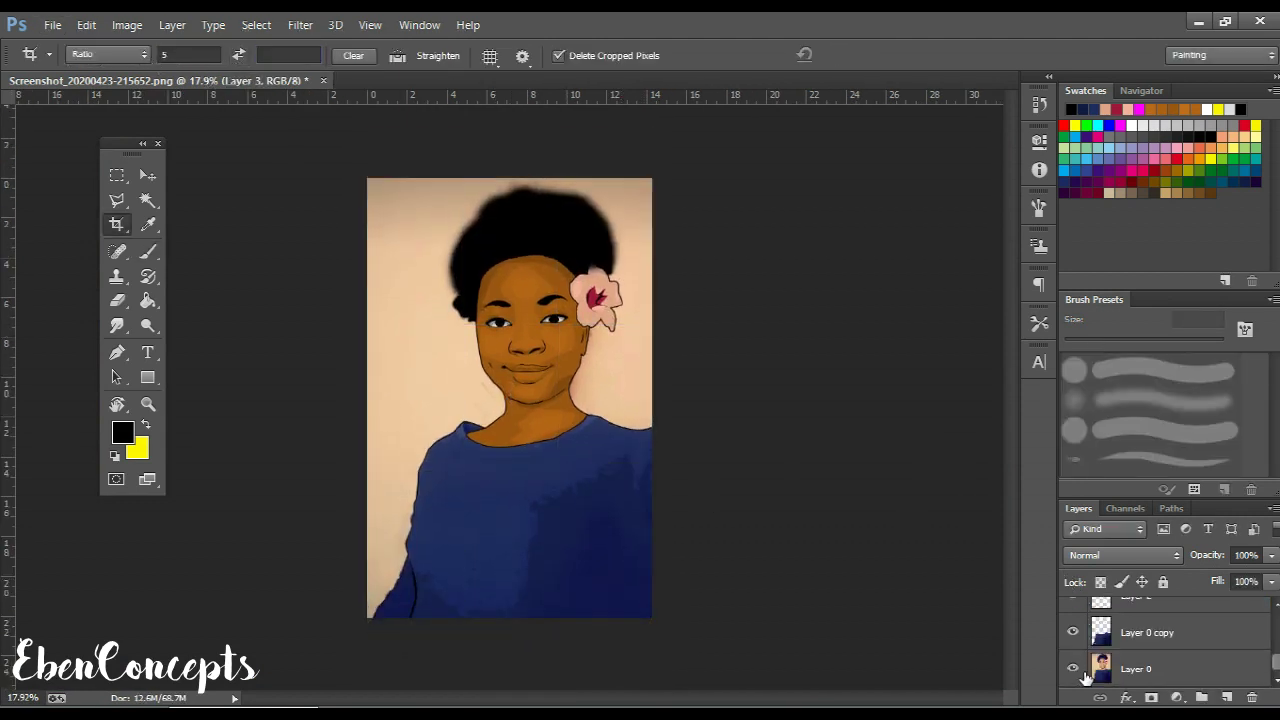
click(1073, 668)
click(1140, 668)
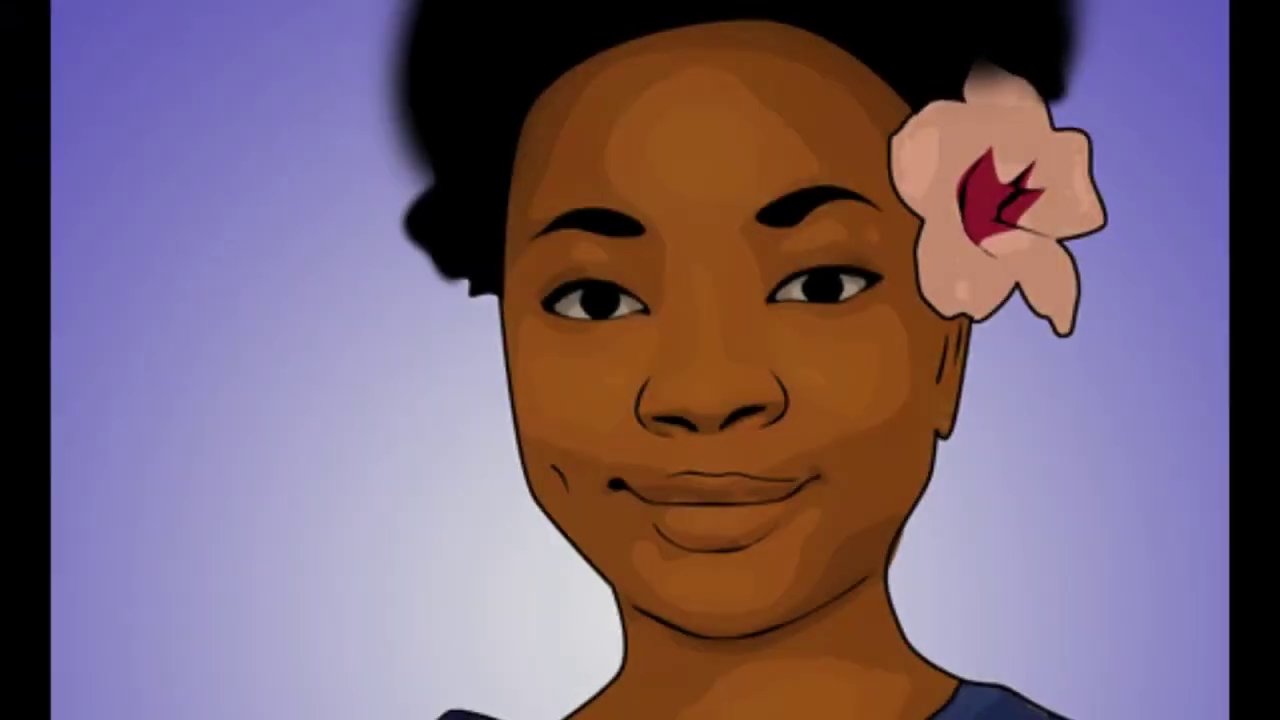